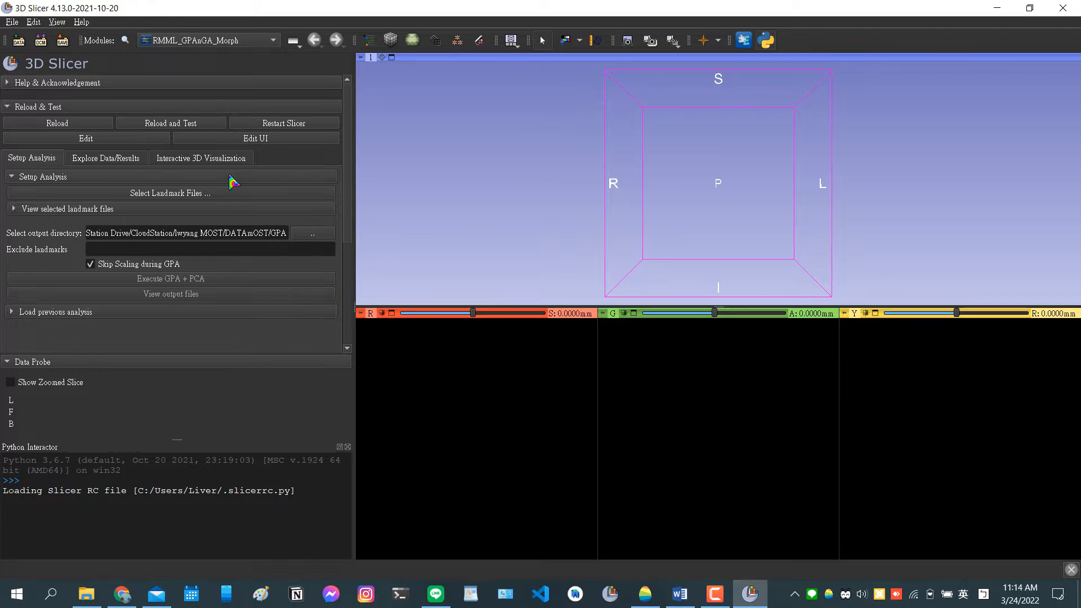
Select all eight landmark files, 84048_a.fcsv through 84062_a.fcsv, in DATAmOST/LMs/5/RAS/Appended as input for the analysis.
click(228, 193)
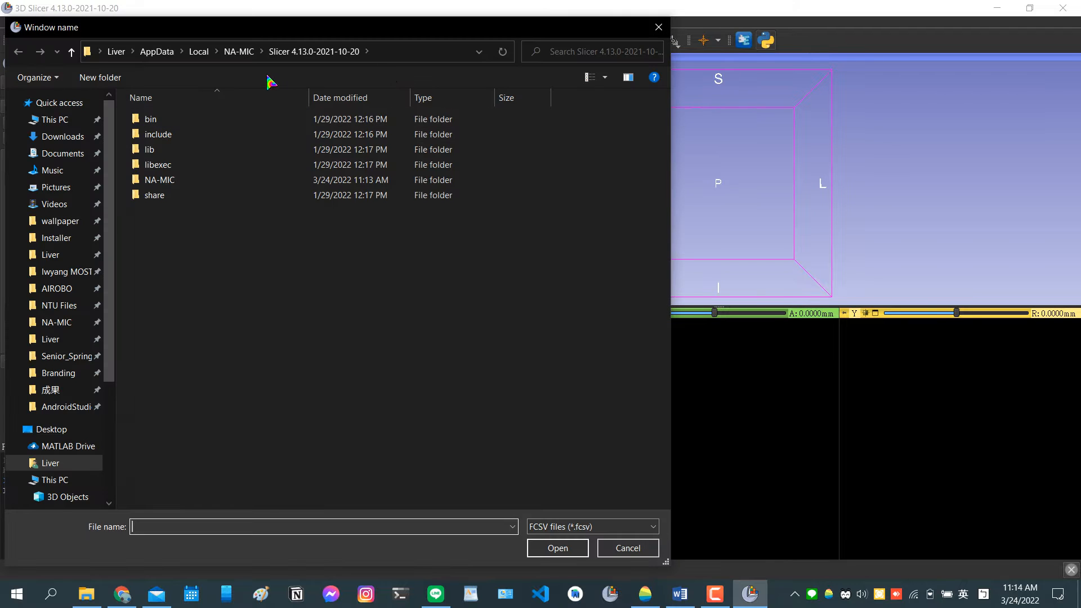
click(68, 271)
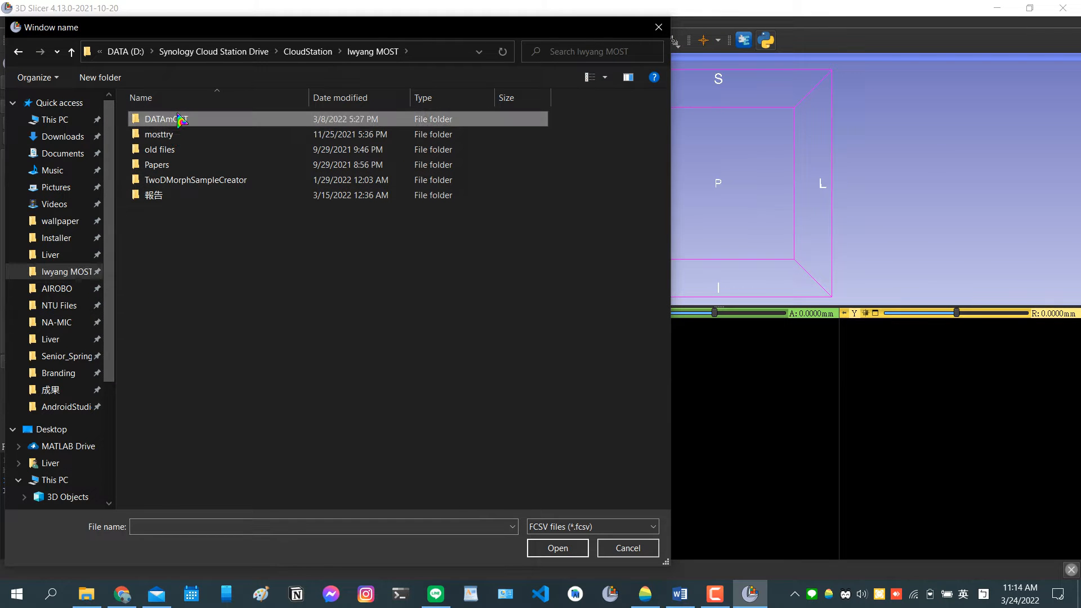
double_click(169, 118)
double_click(187, 165)
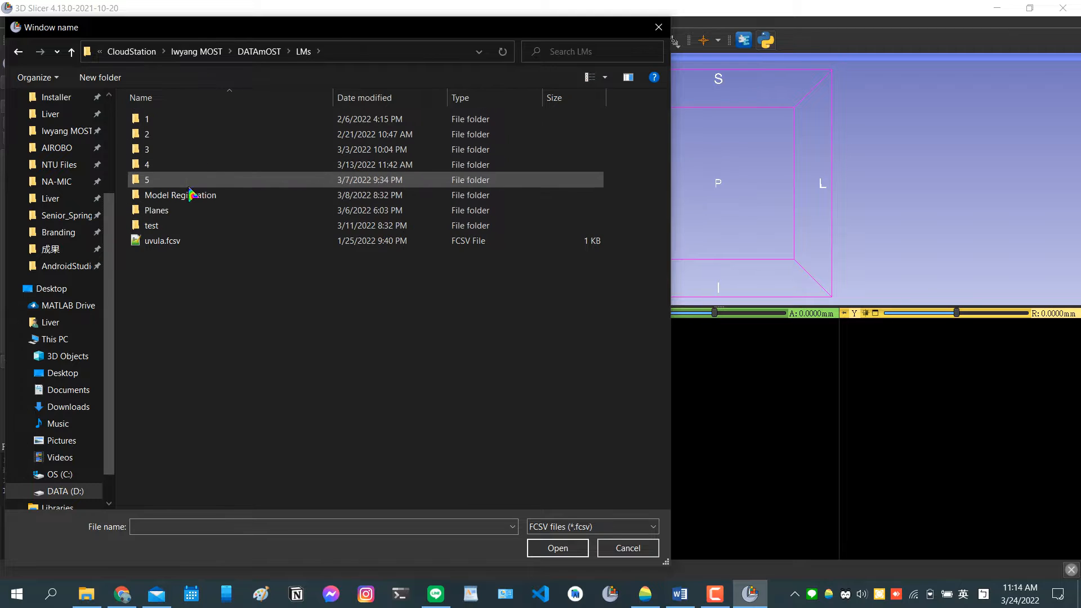
double_click(174, 180)
double_click(183, 134)
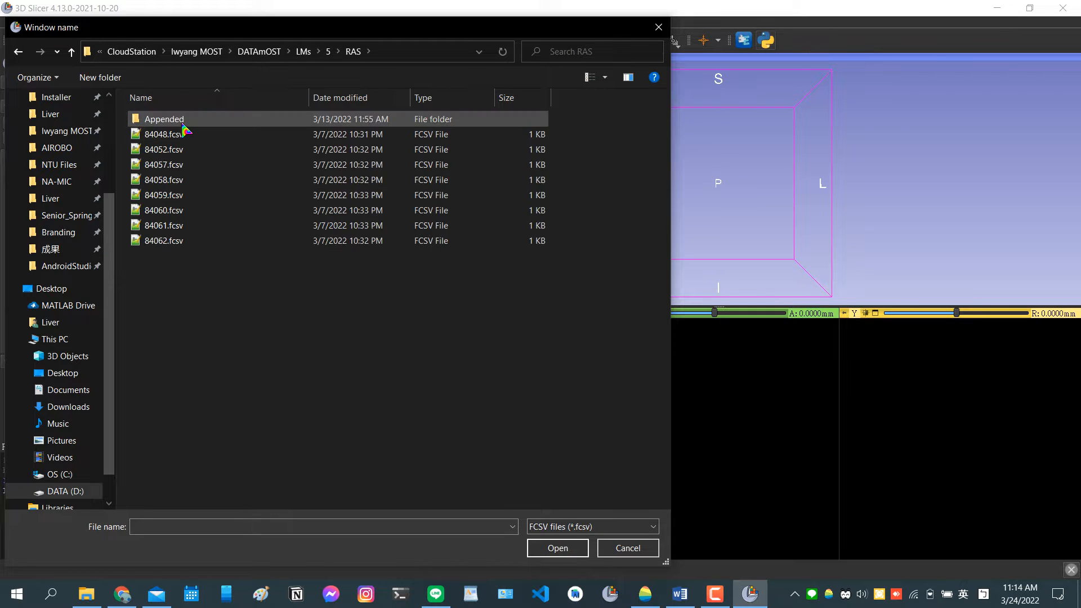
double_click(186, 119)
drag(257, 383, 282, 125)
click(557, 548)
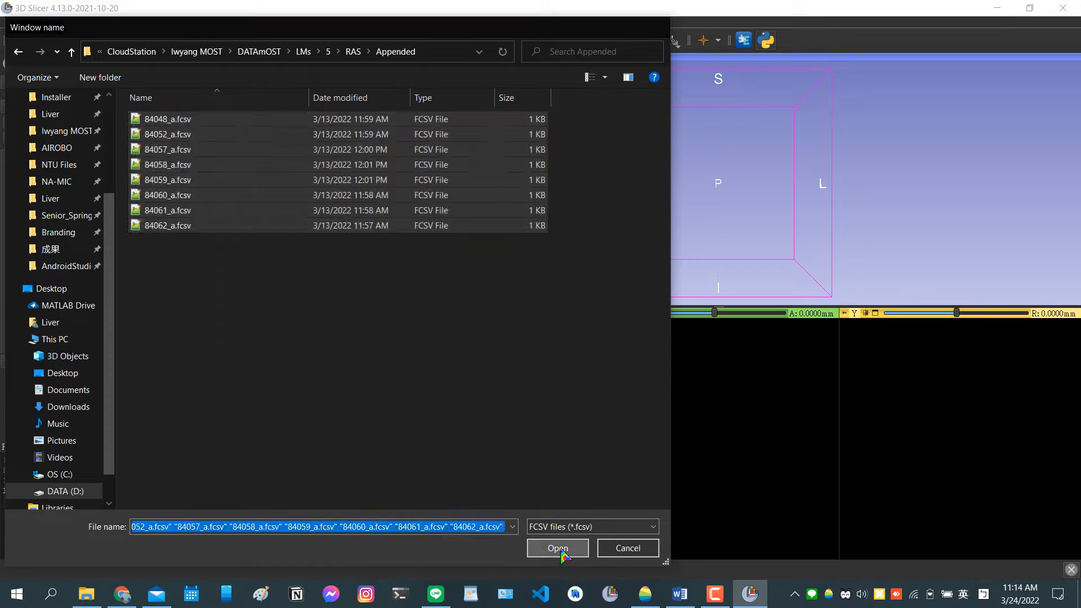
Load the eight FCSV files from the Appended folder, 84048_a through 84062_a, into the scene as Markups.
click(19, 40)
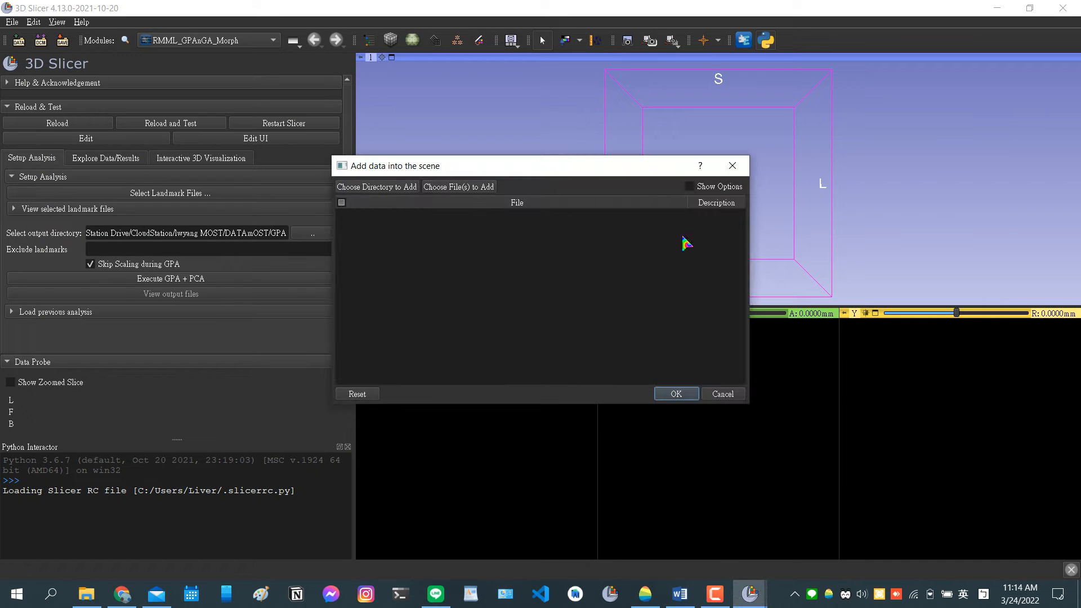
click(460, 191)
drag(612, 331, 534, 115)
click(894, 554)
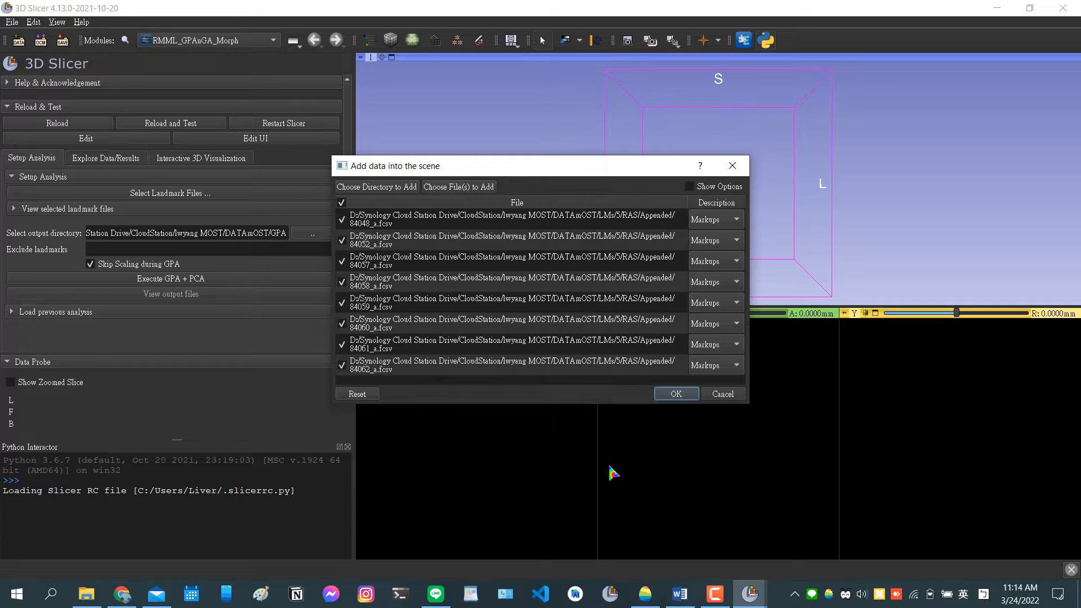
click(673, 393)
Maximize the 3D view and examine the loaded landmark clusters from several angles.
double_click(922, 181)
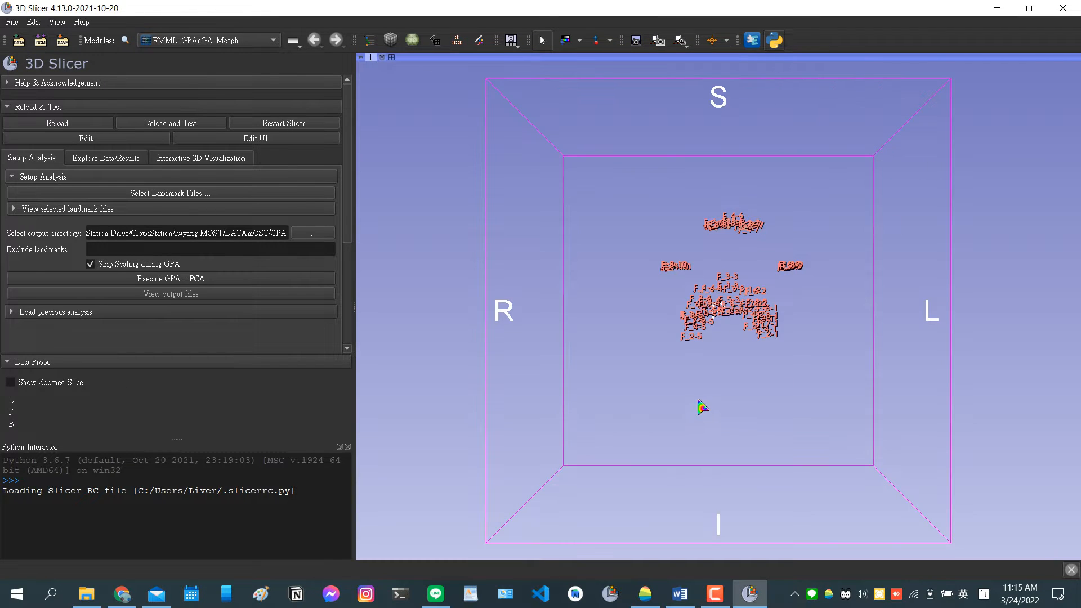
drag(699, 399, 892, 386)
scroll(805, 322, up, 4)
drag(852, 340, 637, 330)
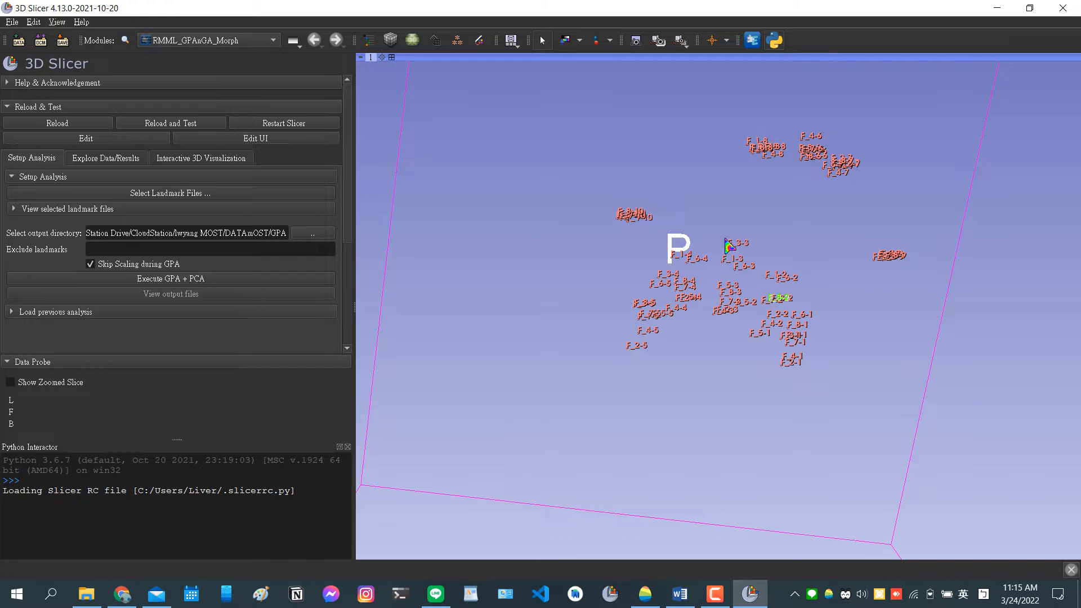
drag(716, 381, 642, 346)
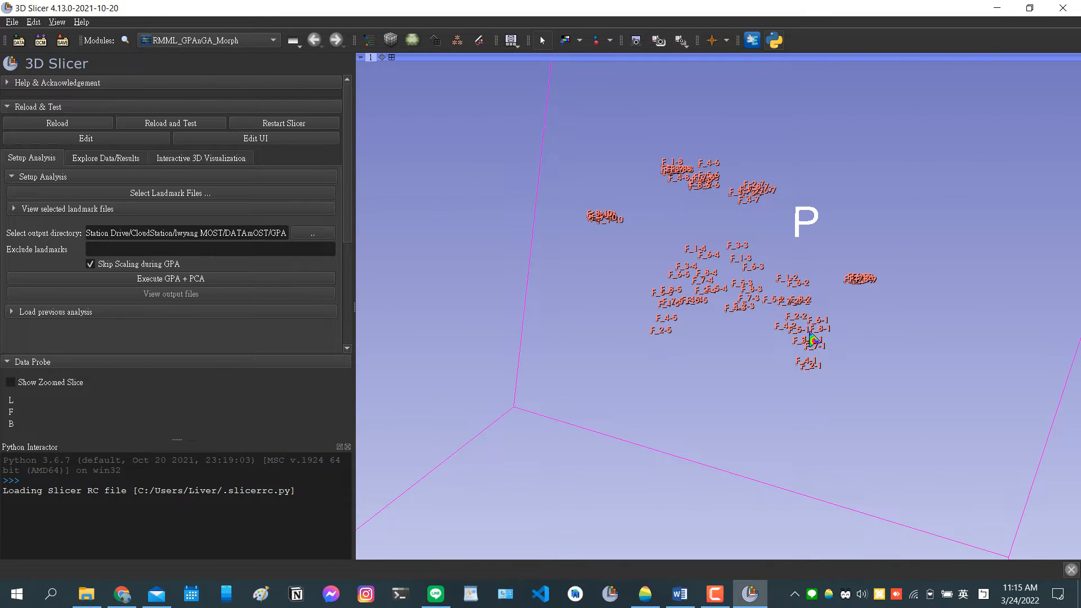
drag(739, 388, 537, 252)
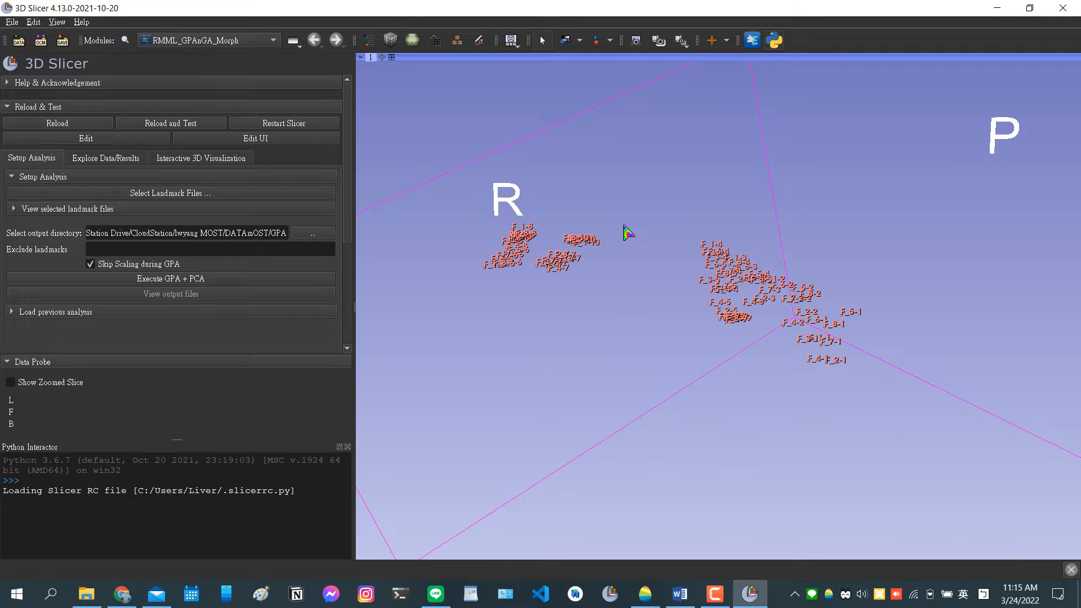
Hide the 3D axis labels in the 3D view while keeping the 3D cube.
mouse_move(363, 58)
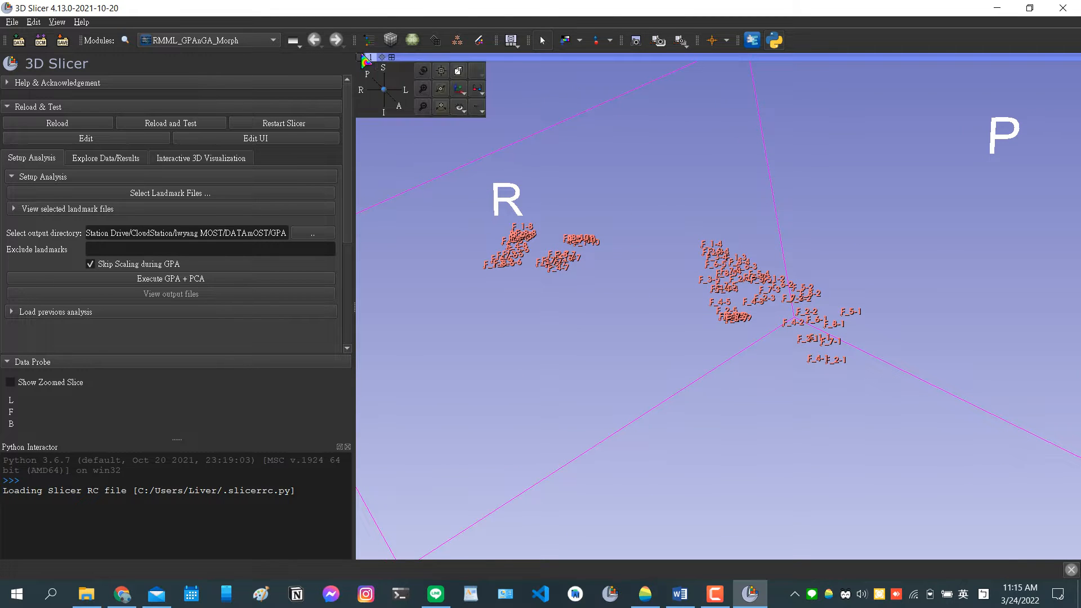
click(459, 109)
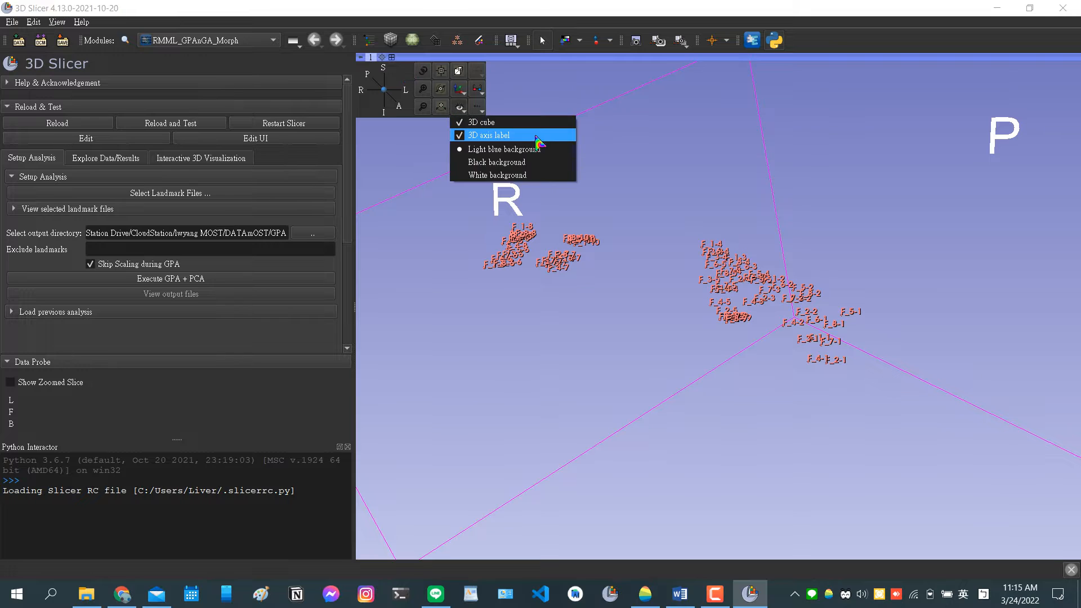
click(535, 386)
mouse_move(361, 56)
click(460, 107)
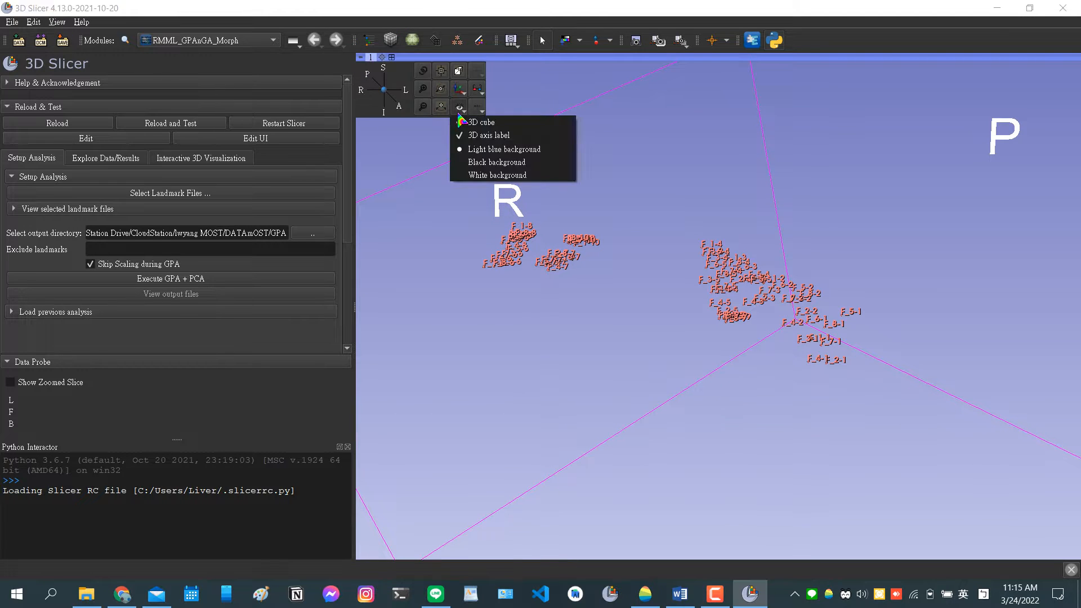
click(460, 136)
drag(507, 452, 655, 427)
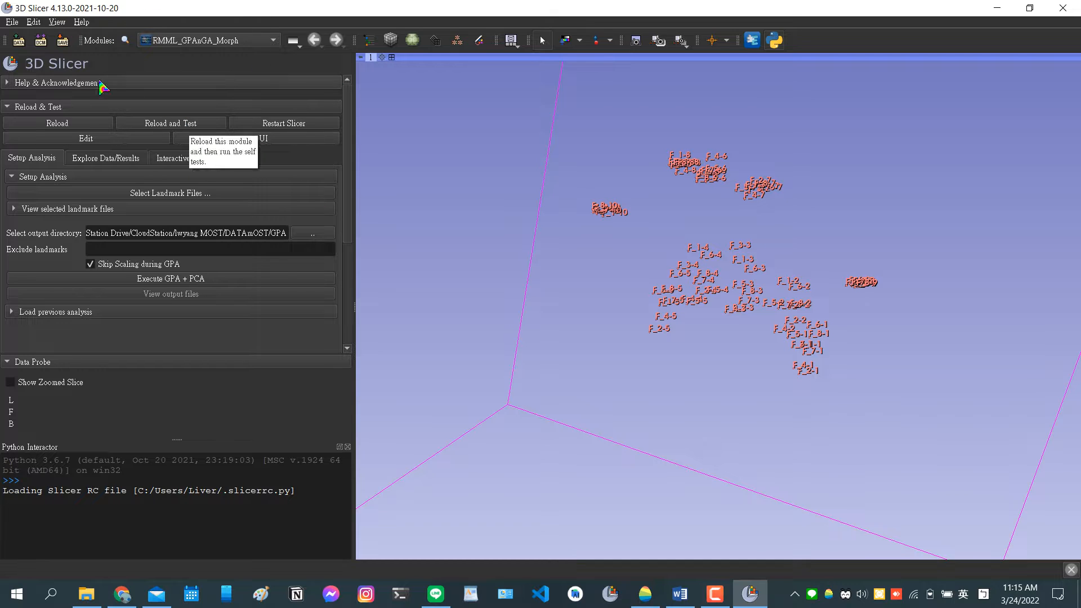
Review the interactive visualization and GA parameters, and execute GPA + PCA on the selected landmark files.
click(203, 160)
click(33, 159)
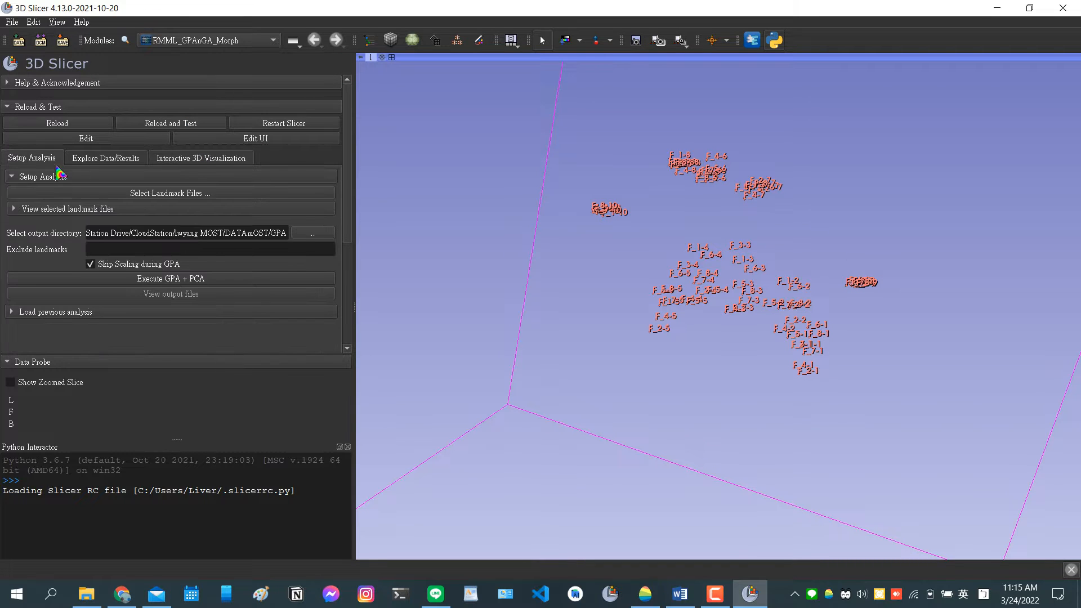
click(211, 162)
scroll(235, 262, down, 5)
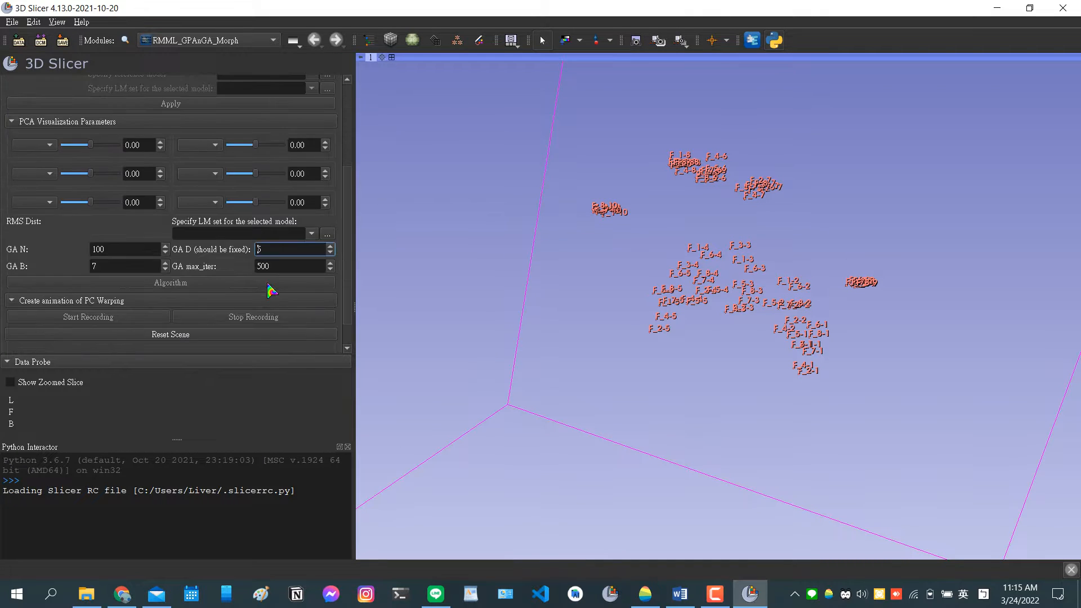
scroll(120, 270, up, 5)
click(28, 161)
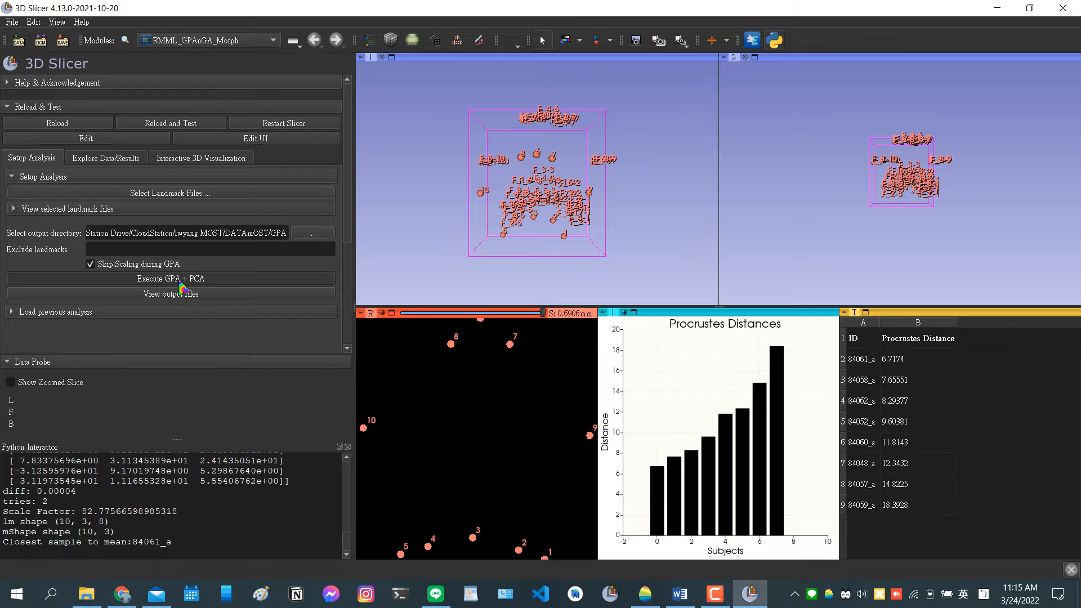
Maximize the first 3D view and compare the numbered mean landmarks with the individual sample landmarks from several angles.
drag(397, 259, 472, 271)
double_click(473, 270)
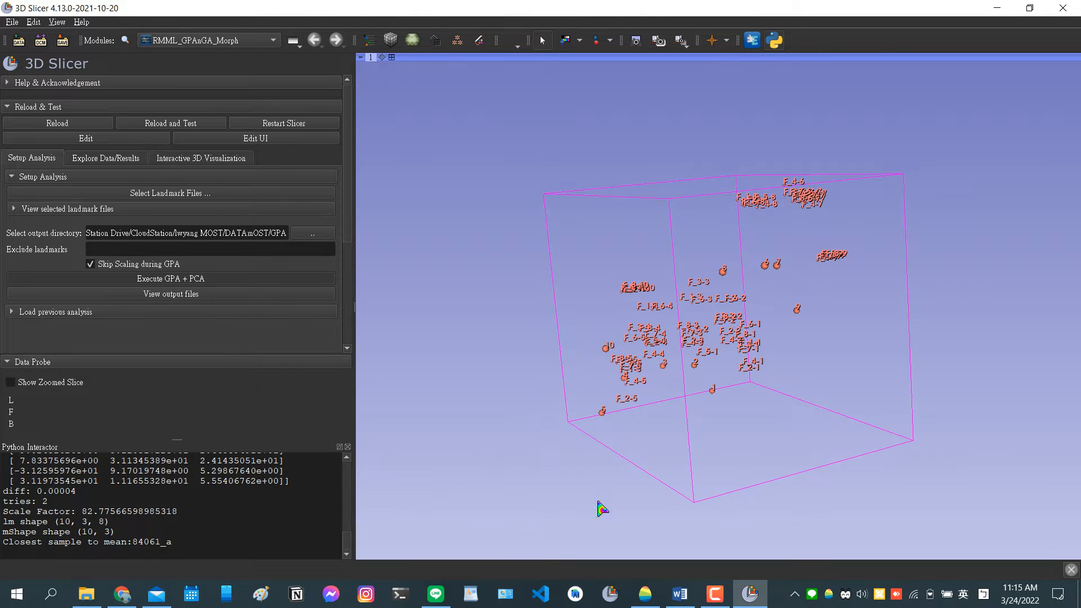
drag(626, 438, 681, 445)
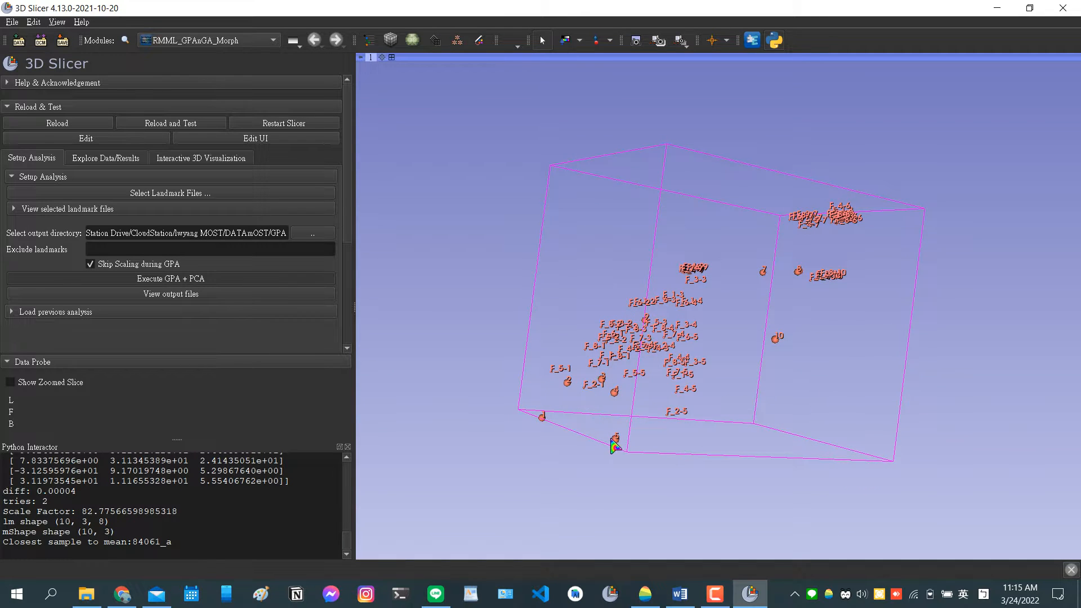
drag(614, 446, 741, 450)
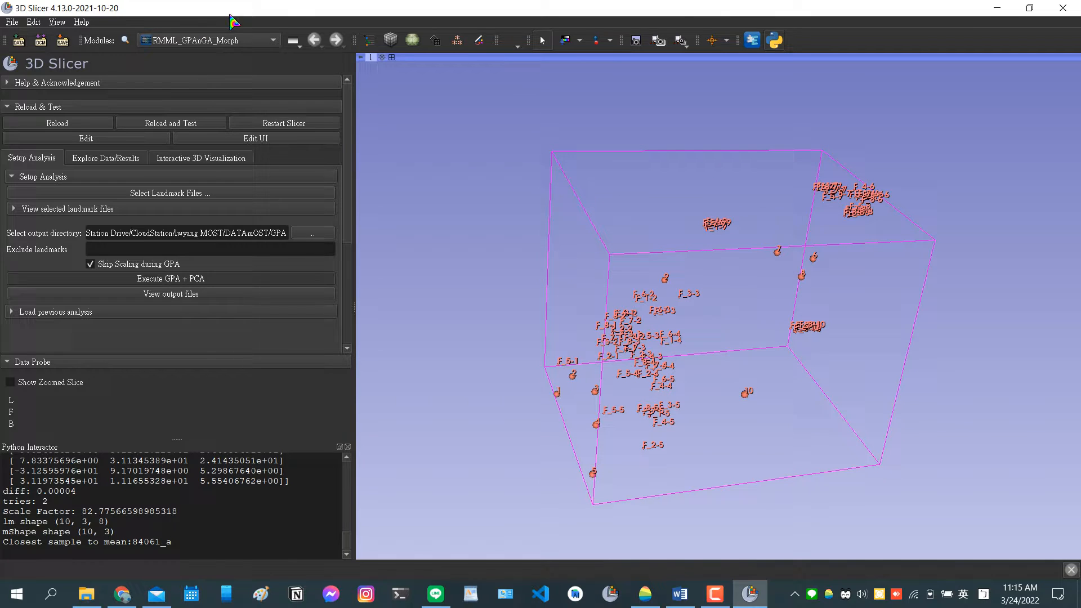
In the Data module, hide the eight sample landmark nodes 84048_a through 84062_a, keeping the Mean Landmark Node shown.
click(368, 40)
click(303, 147)
click(303, 160)
click(303, 172)
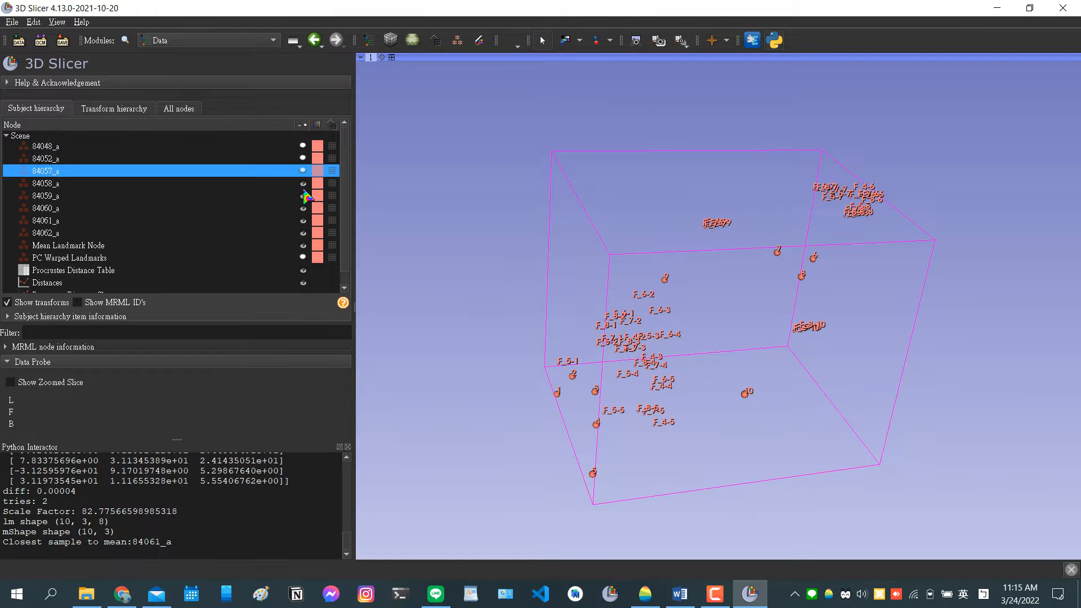
click(303, 185)
click(303, 197)
click(303, 183)
click(303, 208)
click(303, 221)
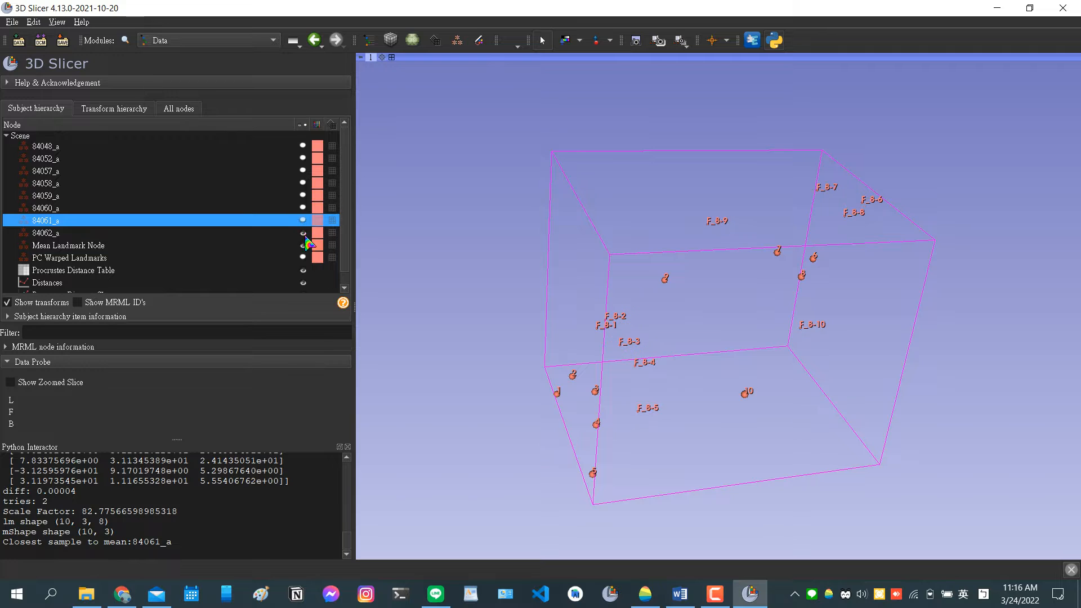
click(303, 233)
click(303, 246)
click(303, 245)
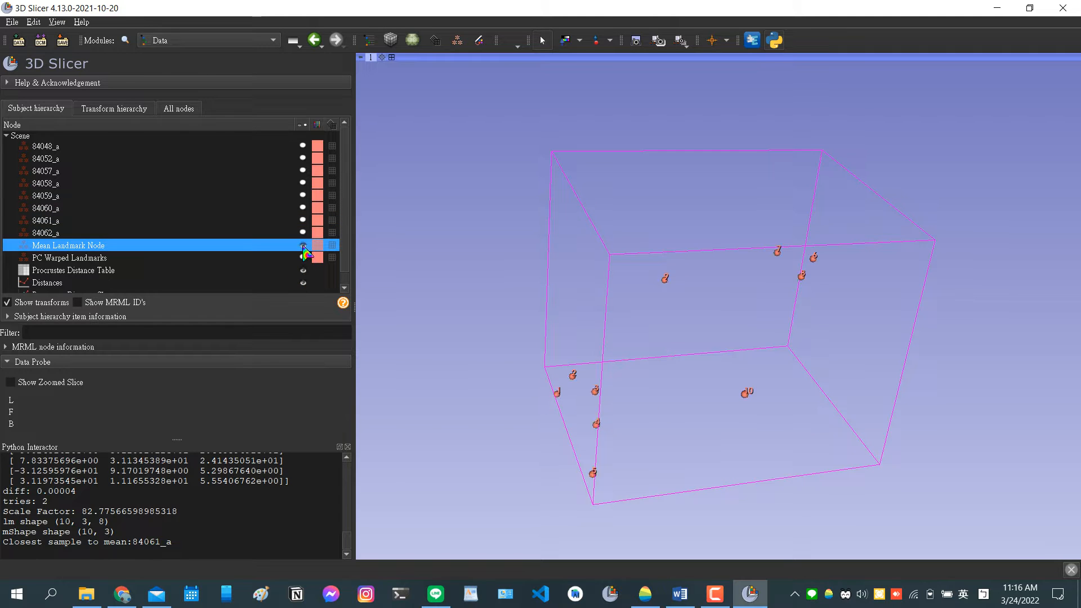
Return to the RMML_GPAnGA_Morph module and set the interactive visualization mode to 3D model visualization.
drag(668, 451, 569, 429)
click(178, 109)
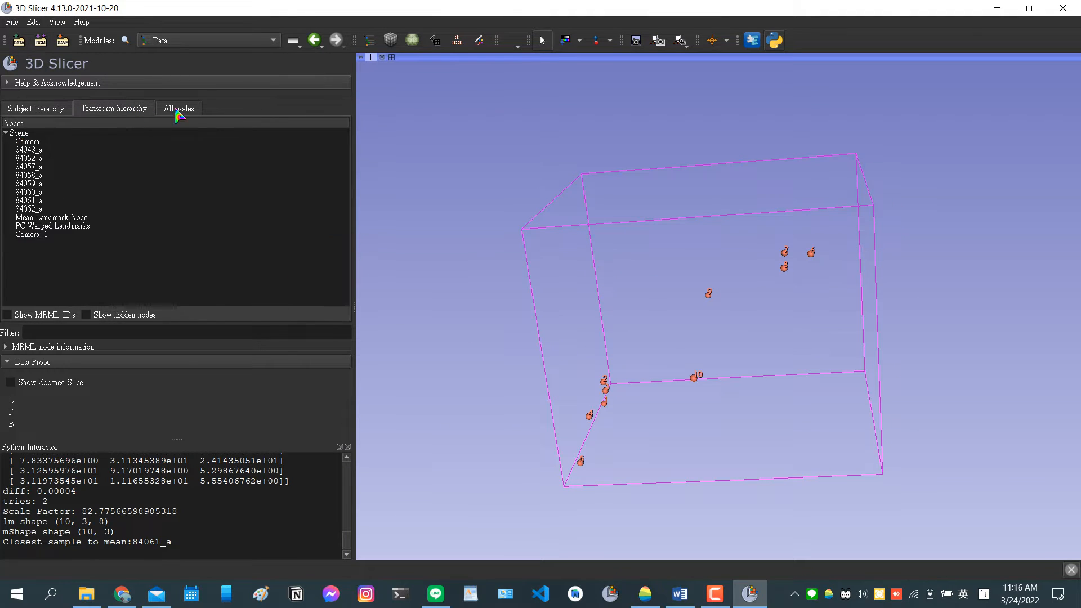
click(314, 40)
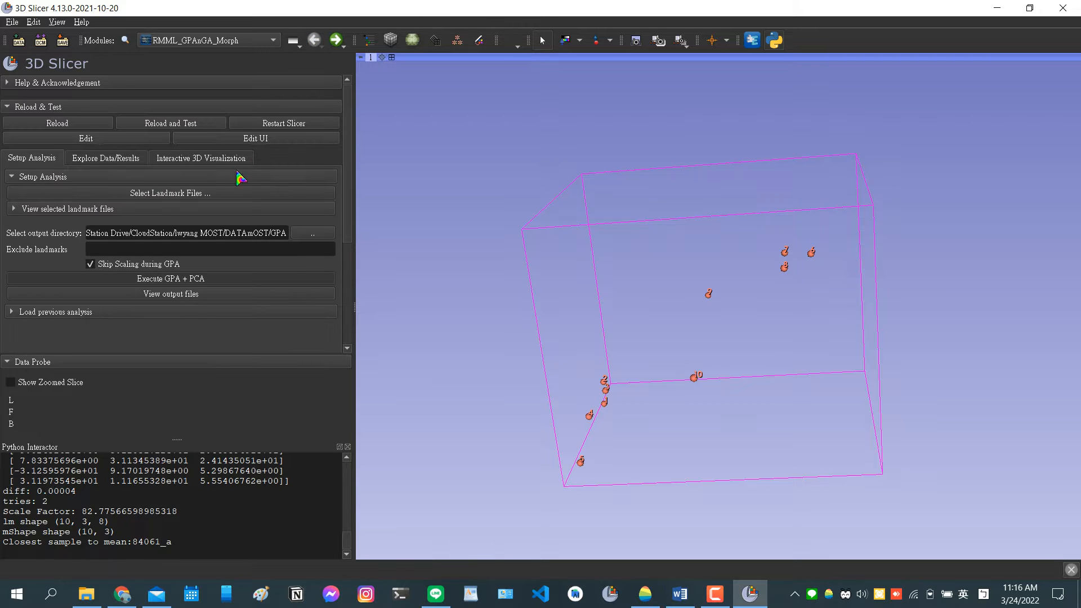
click(177, 160)
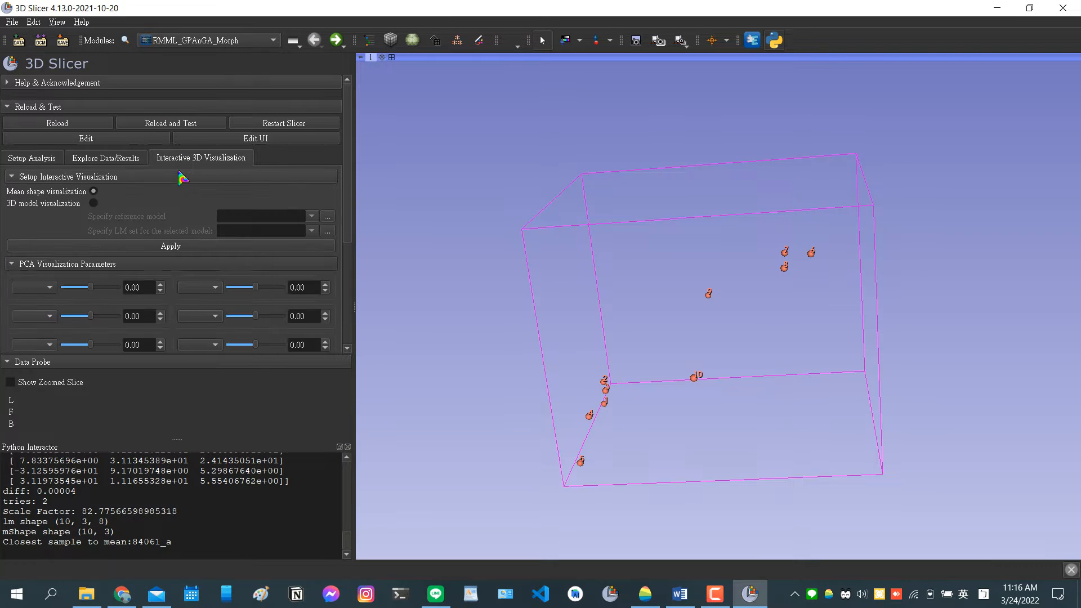
click(94, 204)
Check which sample is closest to the mean and choose 84061_Segment_1.stl from model/SOFTHARD/RAS as the reference model.
click(326, 219)
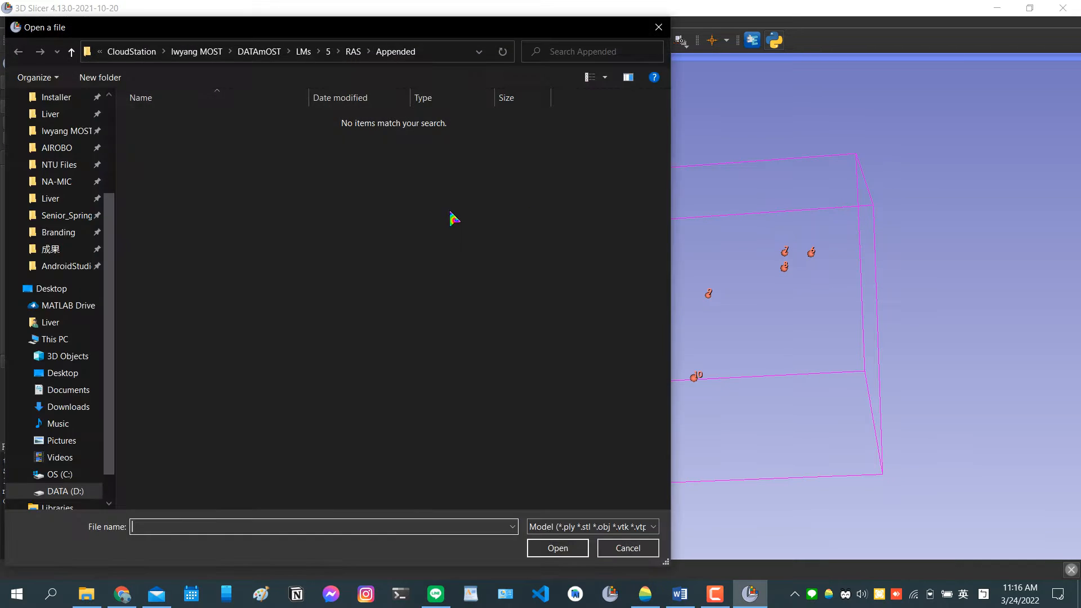
click(259, 51)
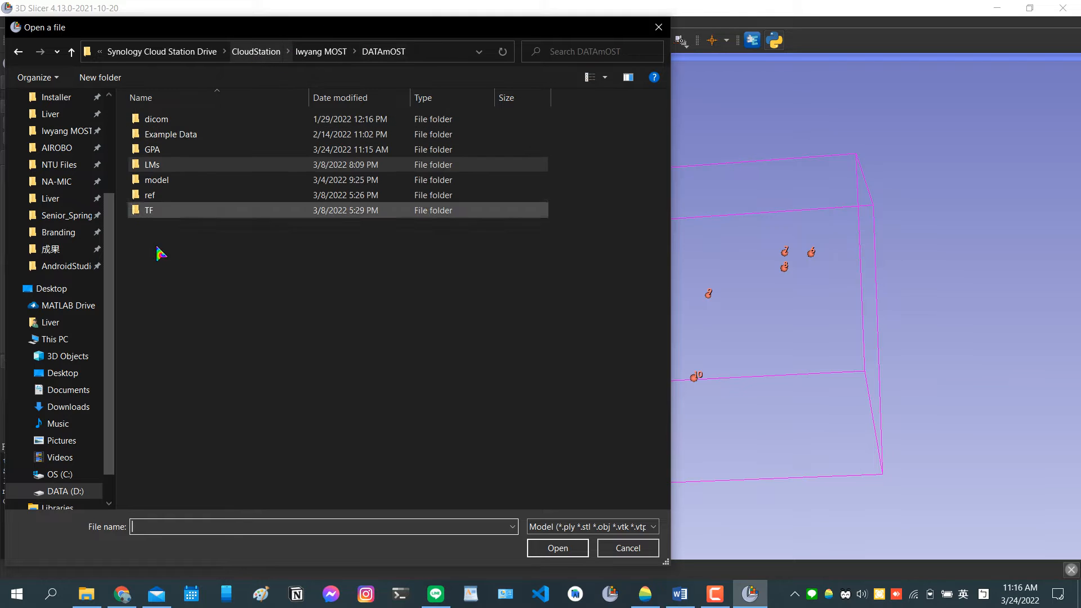
double_click(200, 176)
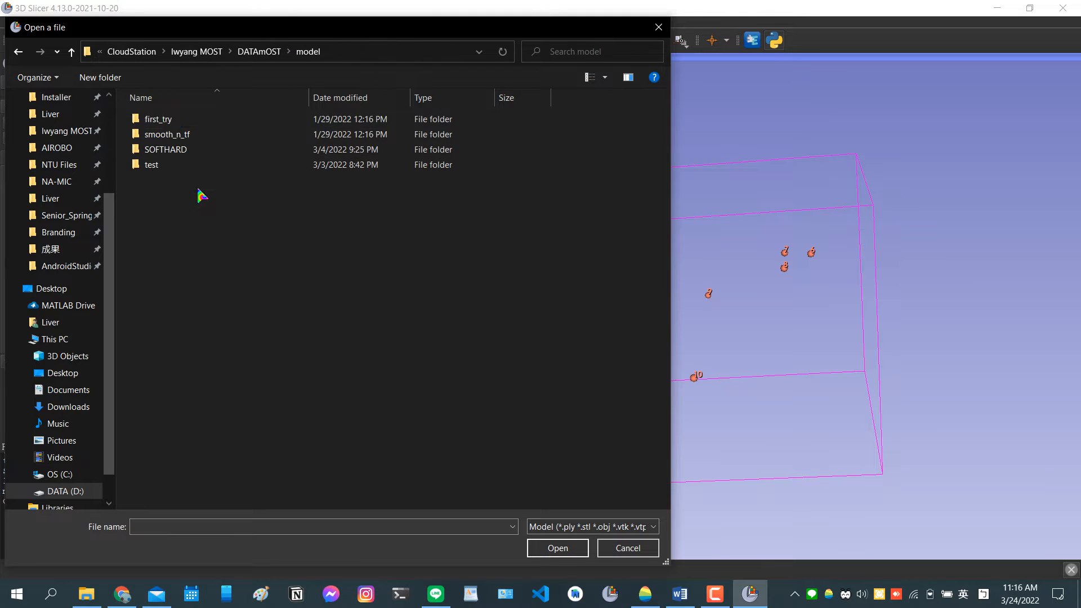
double_click(186, 150)
click(660, 25)
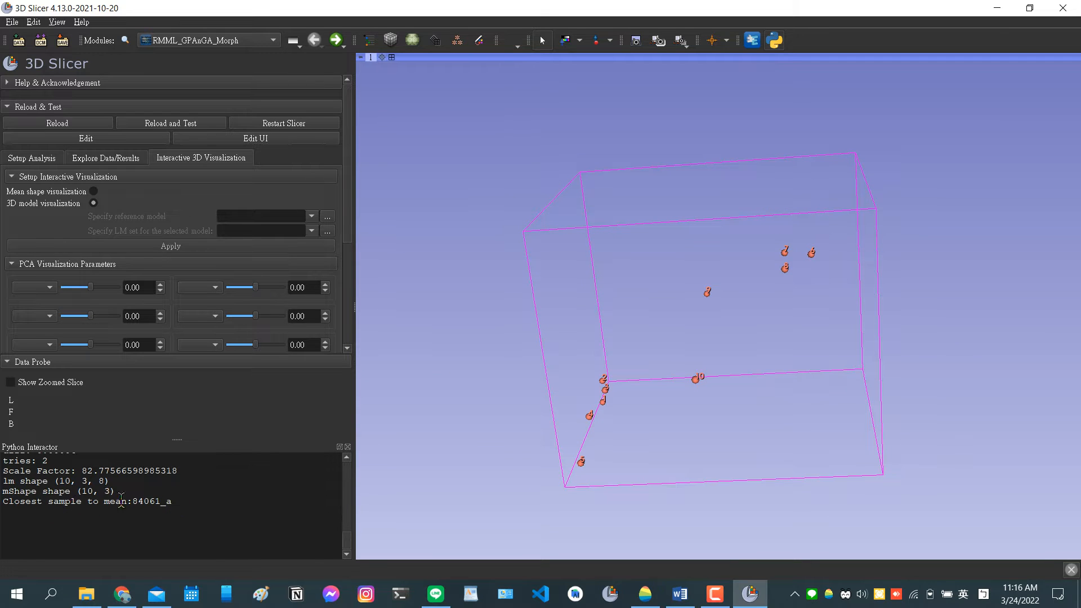
drag(126, 501, 162, 501)
click(327, 217)
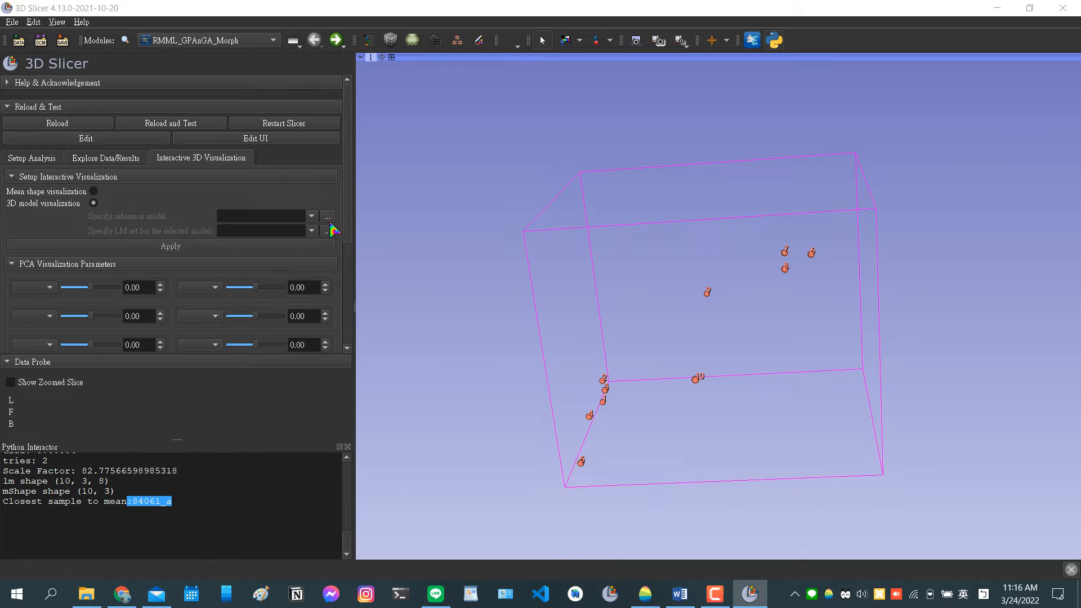
double_click(200, 135)
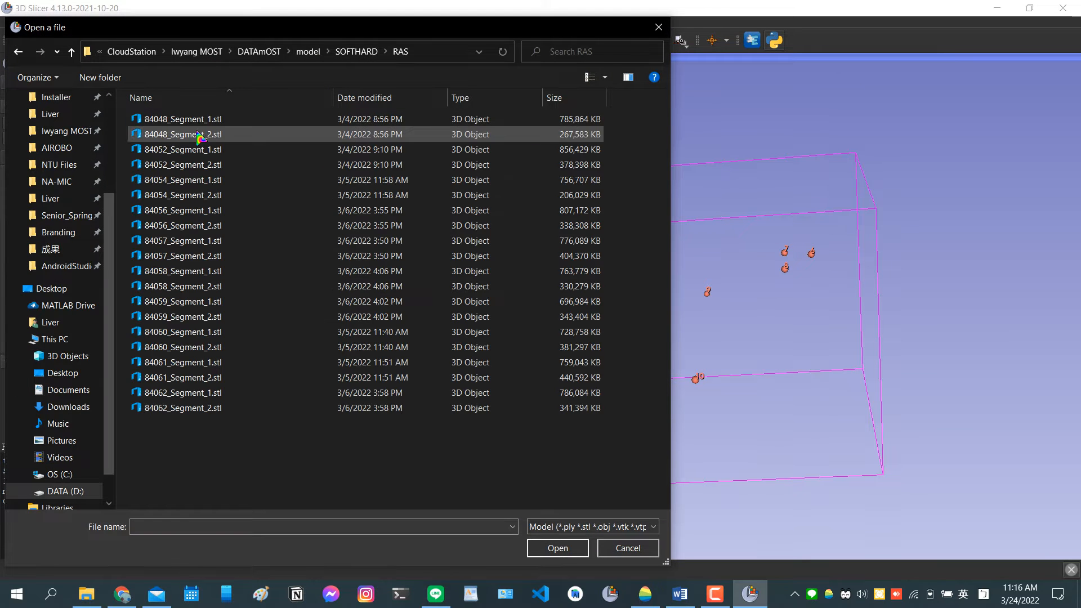
click(209, 364)
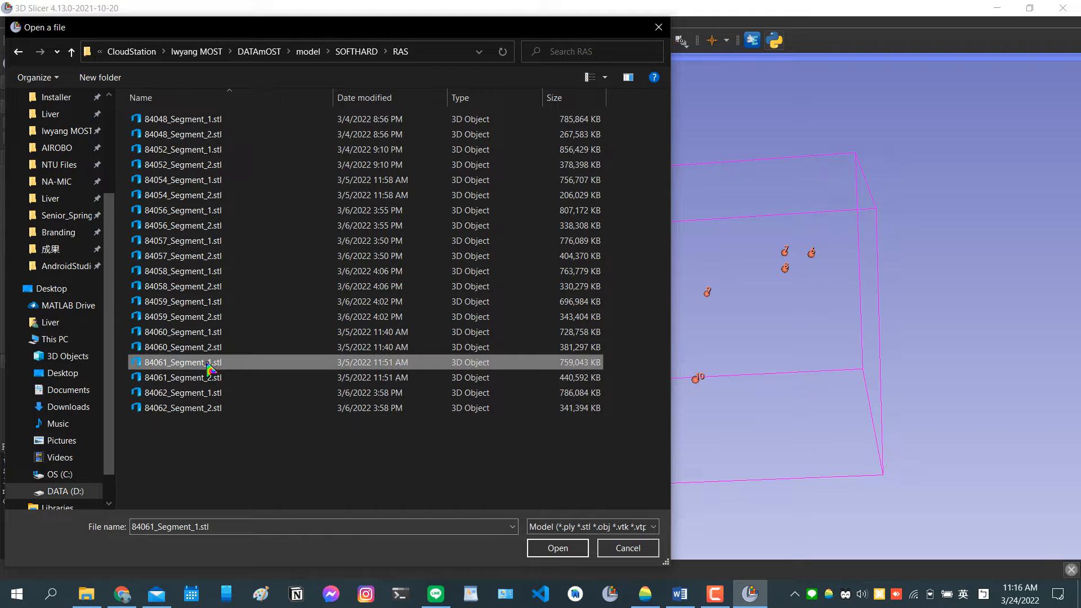
click(561, 549)
Choose 84061_a.fcsv from LMs/5/RAS/Appended as the landmark set for the reference model.
click(327, 232)
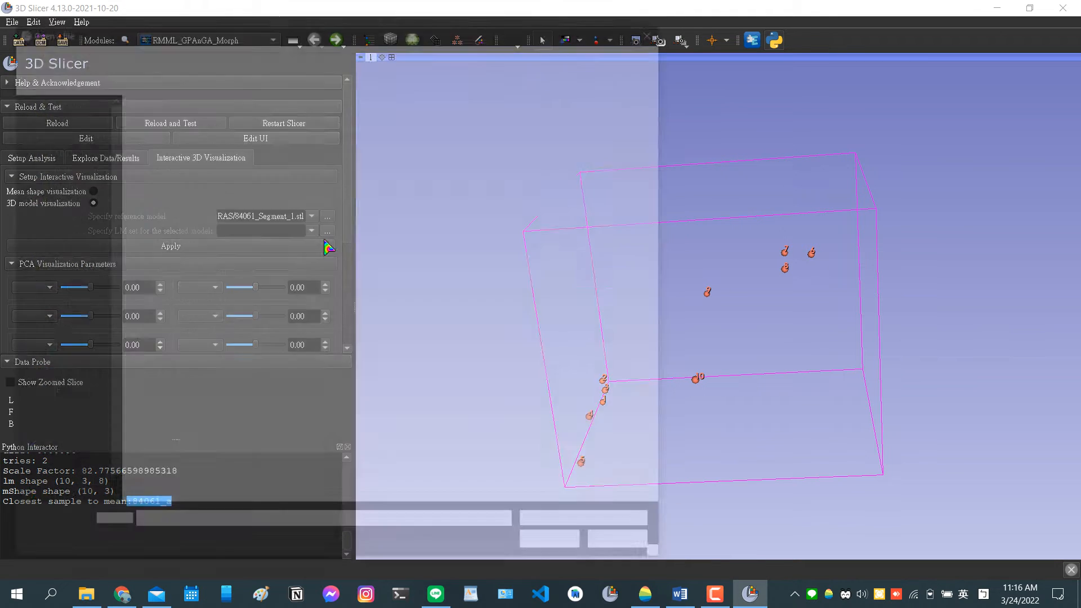
click(311, 52)
click(258, 51)
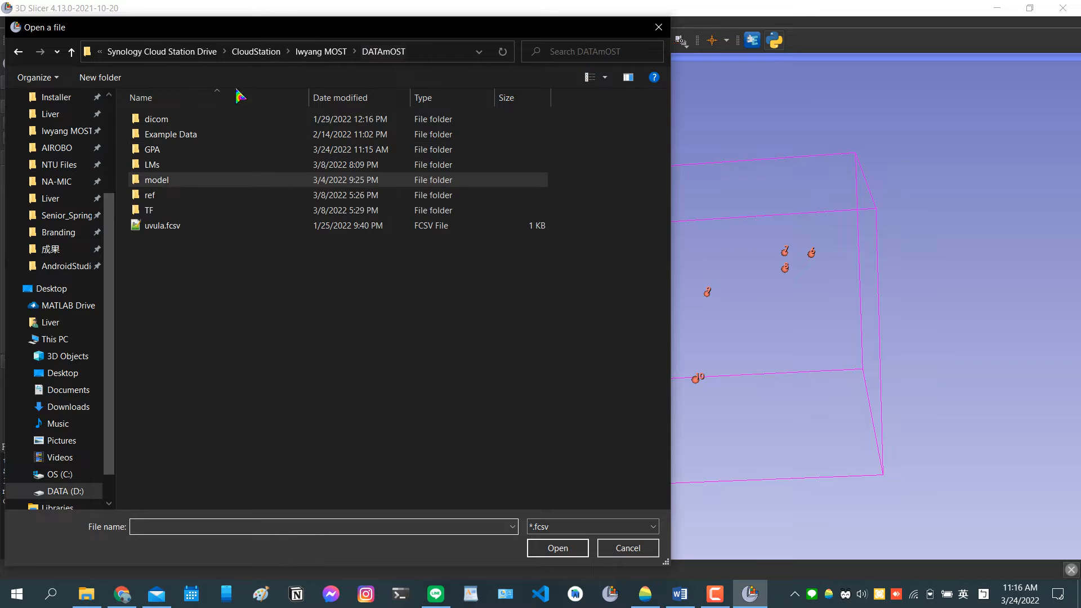
double_click(169, 163)
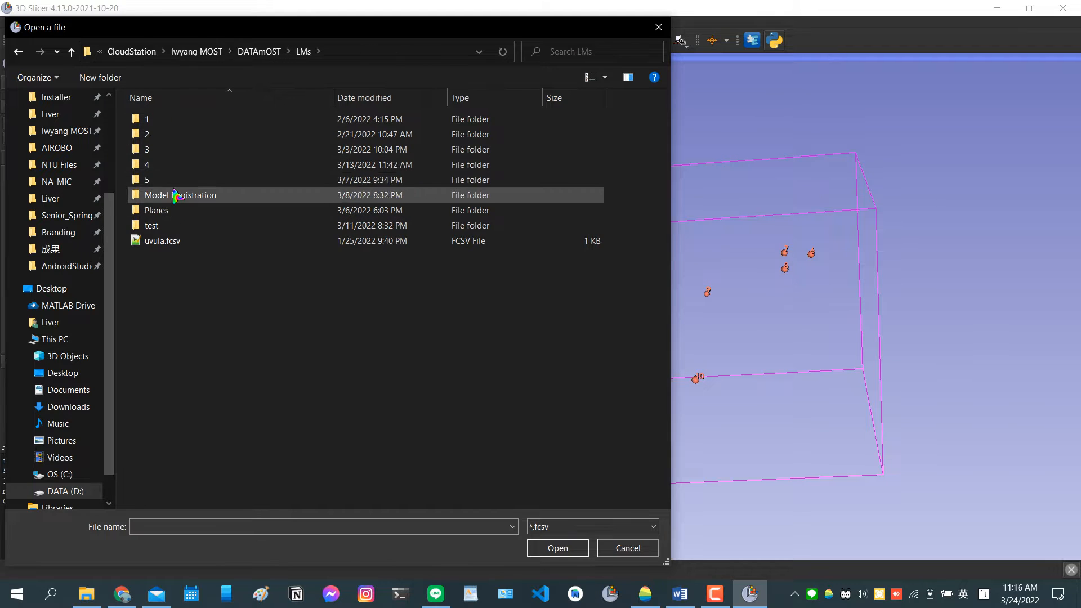
double_click(173, 180)
double_click(177, 135)
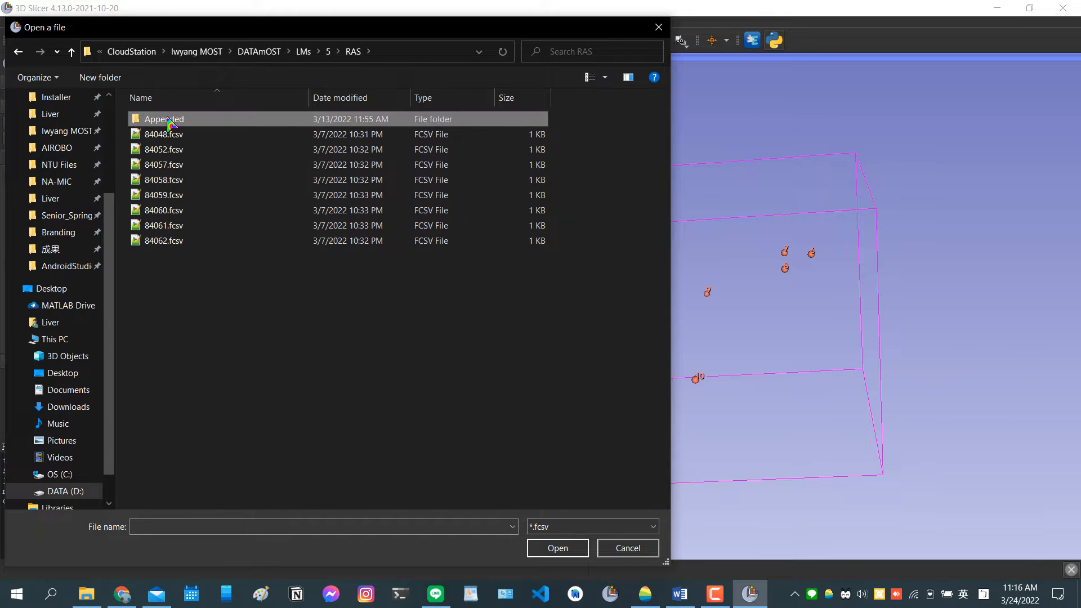
double_click(161, 119)
double_click(214, 212)
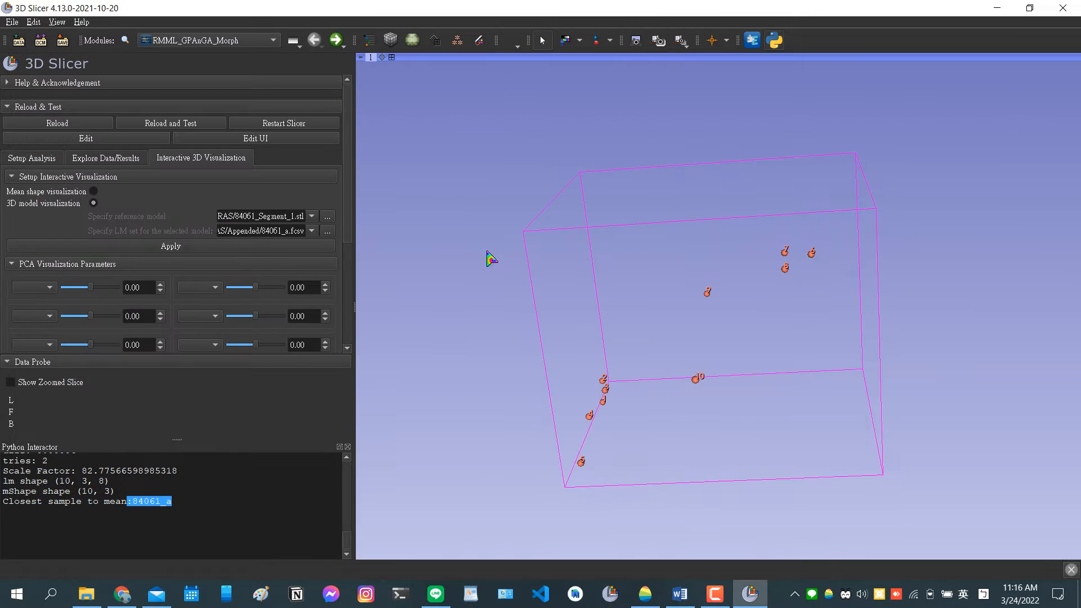
Apply the 3D model visualization setup and examine the numbered landmarks on the reference model, including those around the uvula, from several angles.
drag(488, 258, 613, 466)
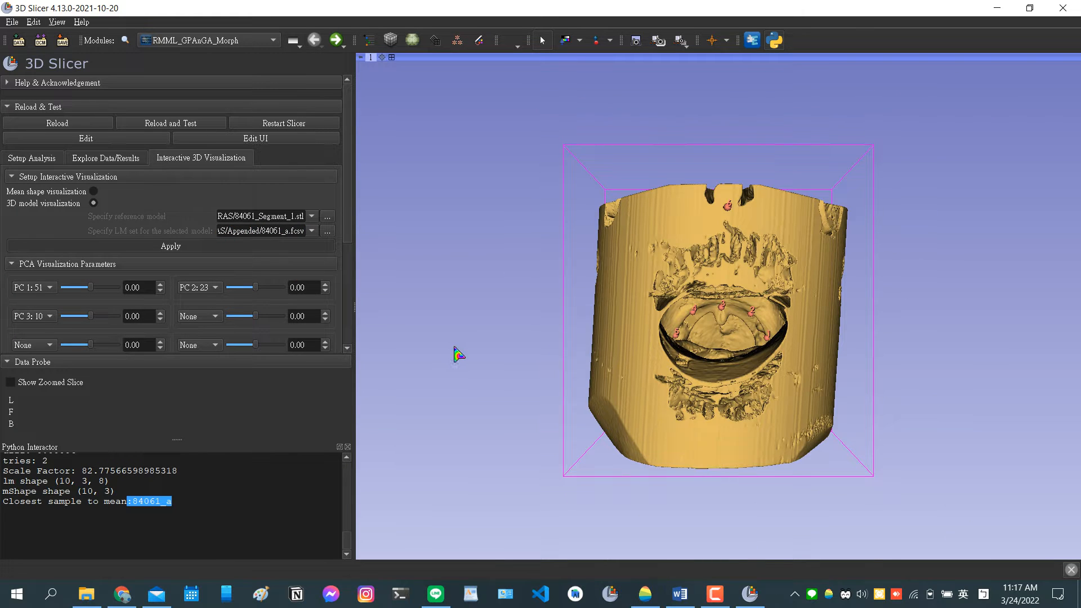
drag(458, 356, 811, 387)
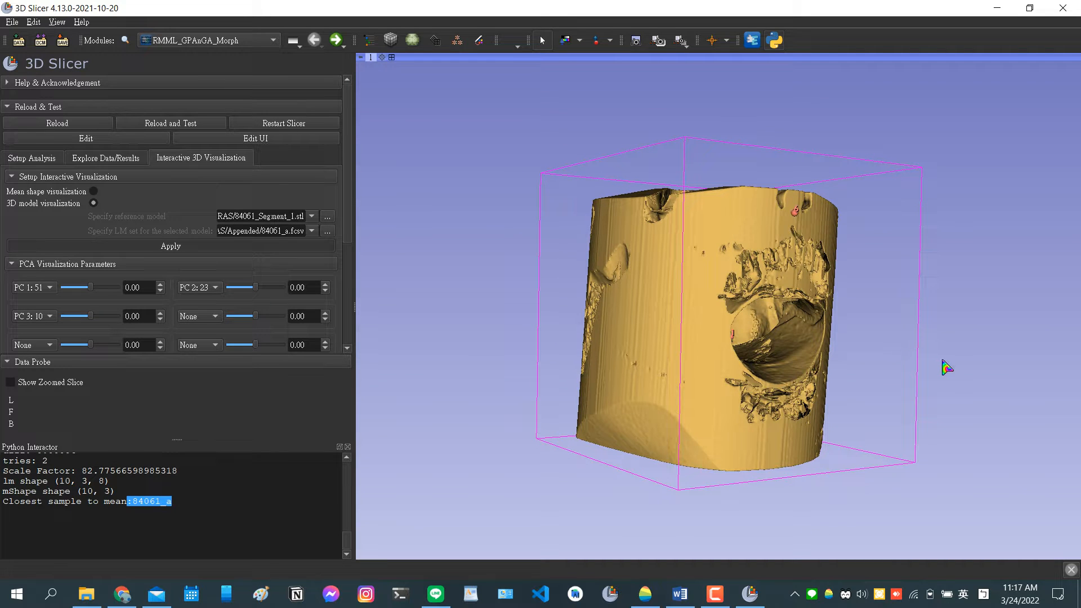
drag(945, 358, 856, 358)
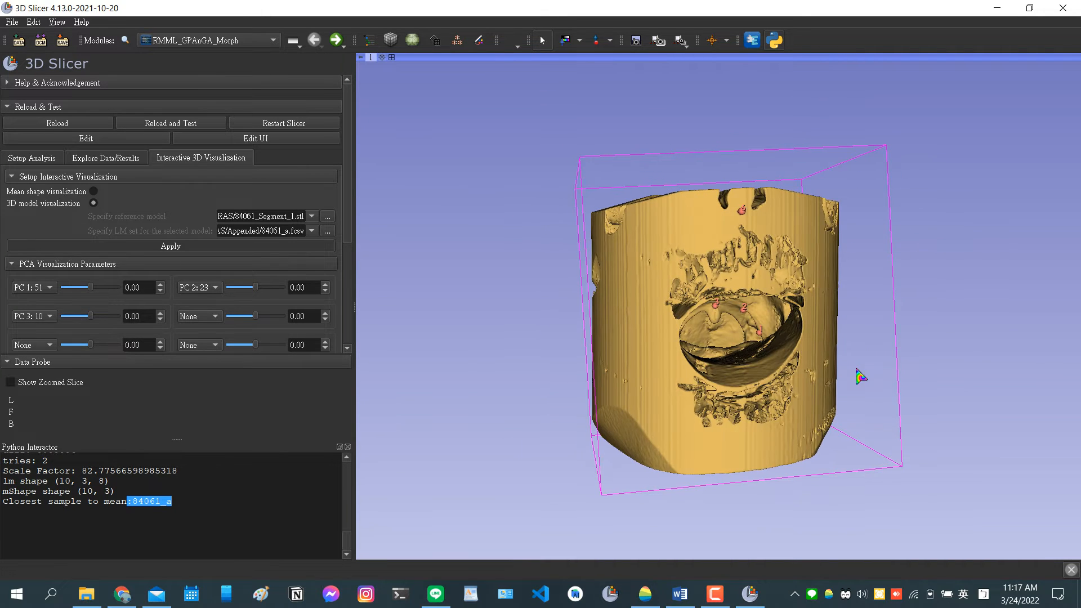
scroll(724, 365, up, 10)
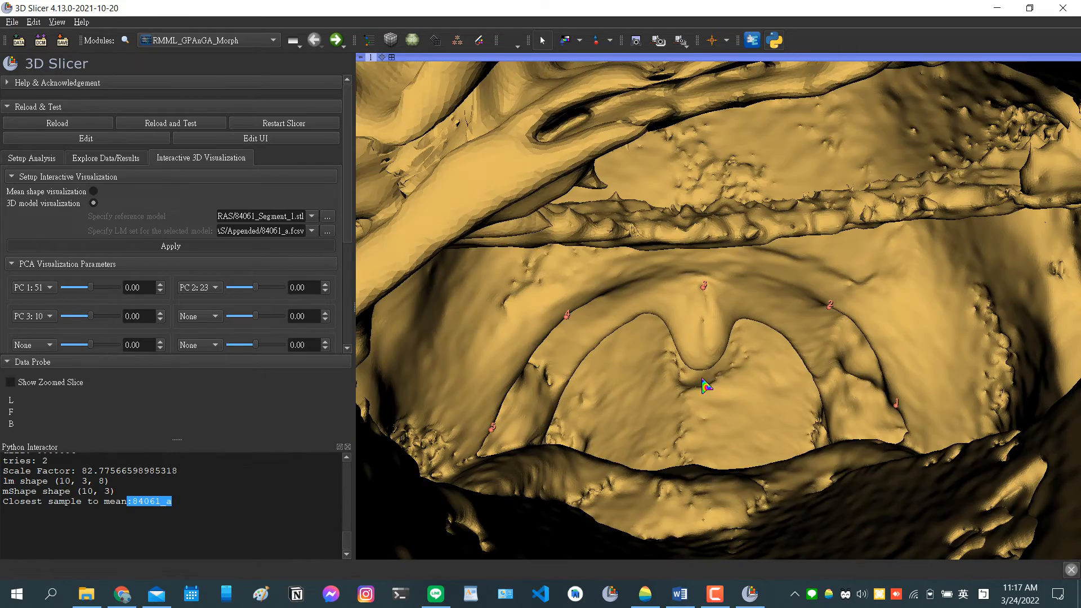
scroll(630, 349, down, 5)
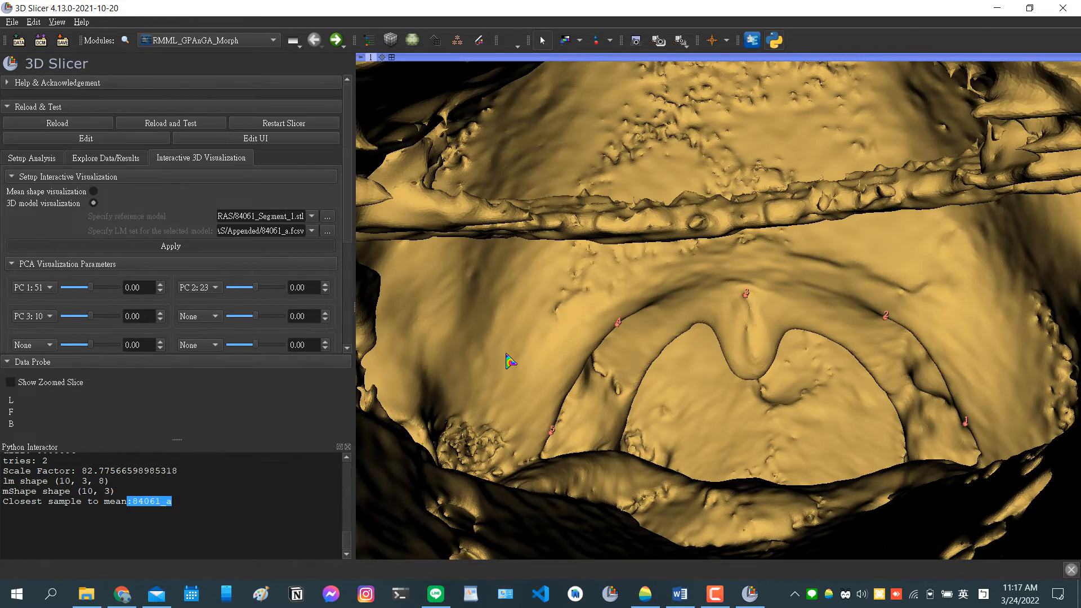
scroll(574, 375, up, 7)
drag(585, 420, 622, 414)
scroll(625, 421, down, 10)
drag(478, 427, 548, 421)
Check the principal components offered for the first two PCA visualization parameters, leaving PC 1 and PC 2 selected.
click(49, 292)
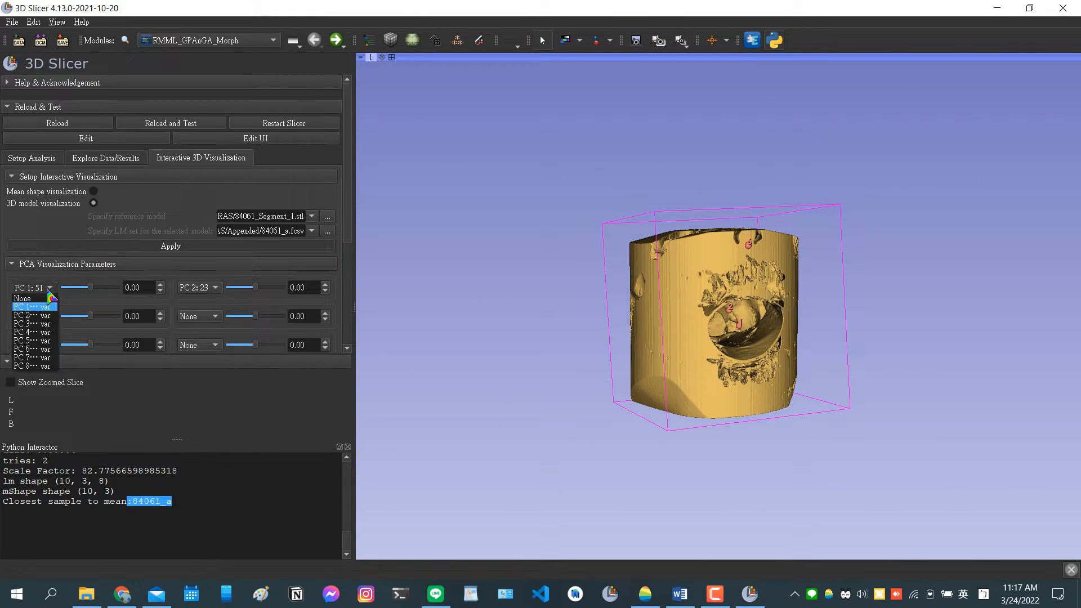
click(48, 292)
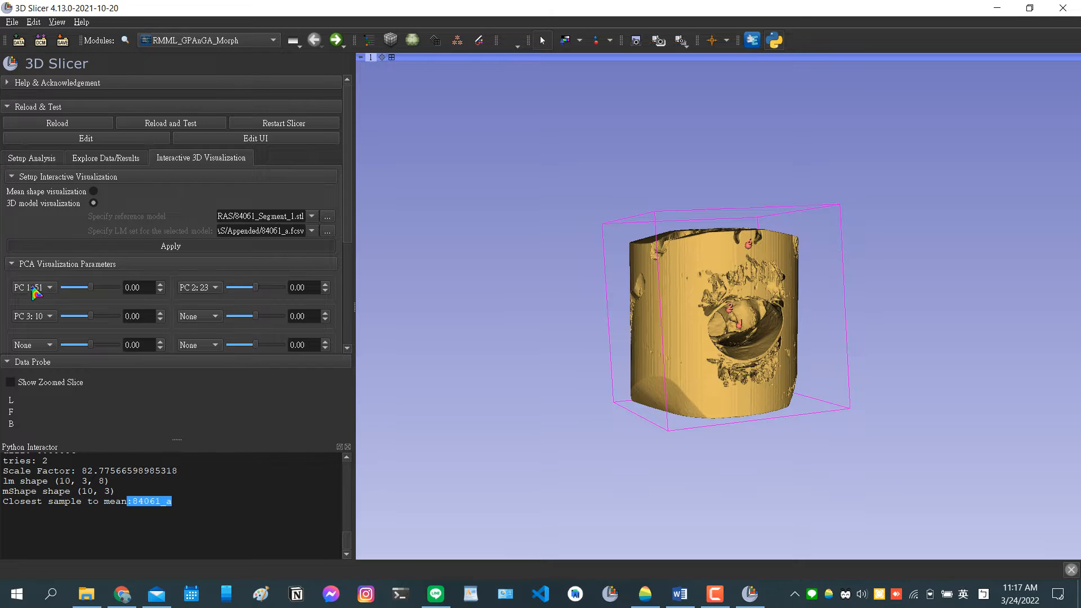
click(35, 292)
click(48, 296)
click(221, 289)
click(212, 290)
Open the file chooser for the selected model's landmark set above the GA parameters, showing LMs/5/RAS/Appended.
drag(345, 236, 341, 338)
scroll(221, 269, up, 3)
scroll(220, 267, down, 2)
scroll(220, 266, down, 1)
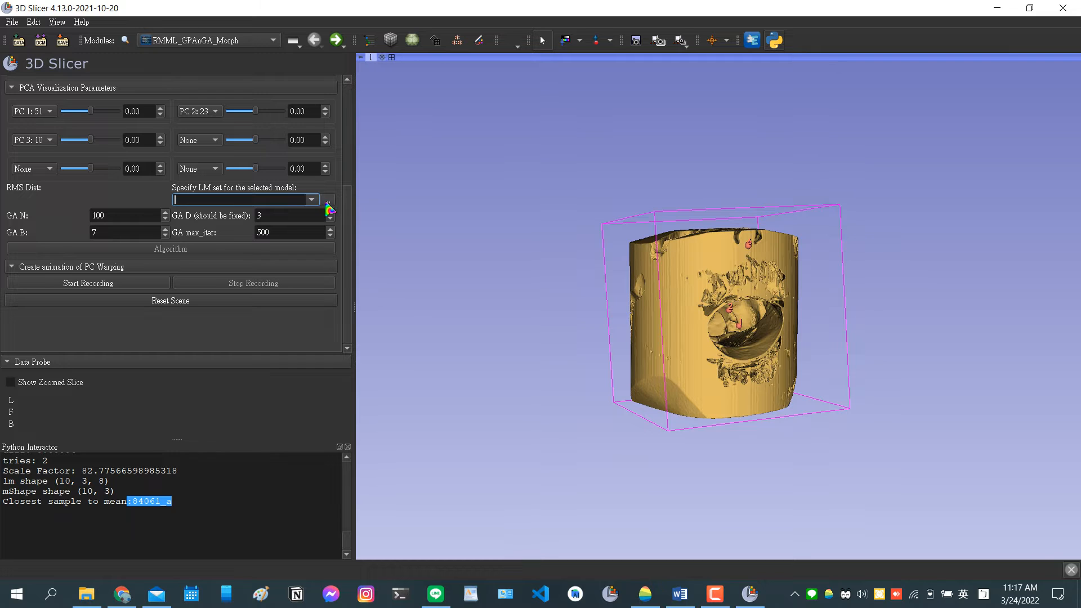
click(326, 202)
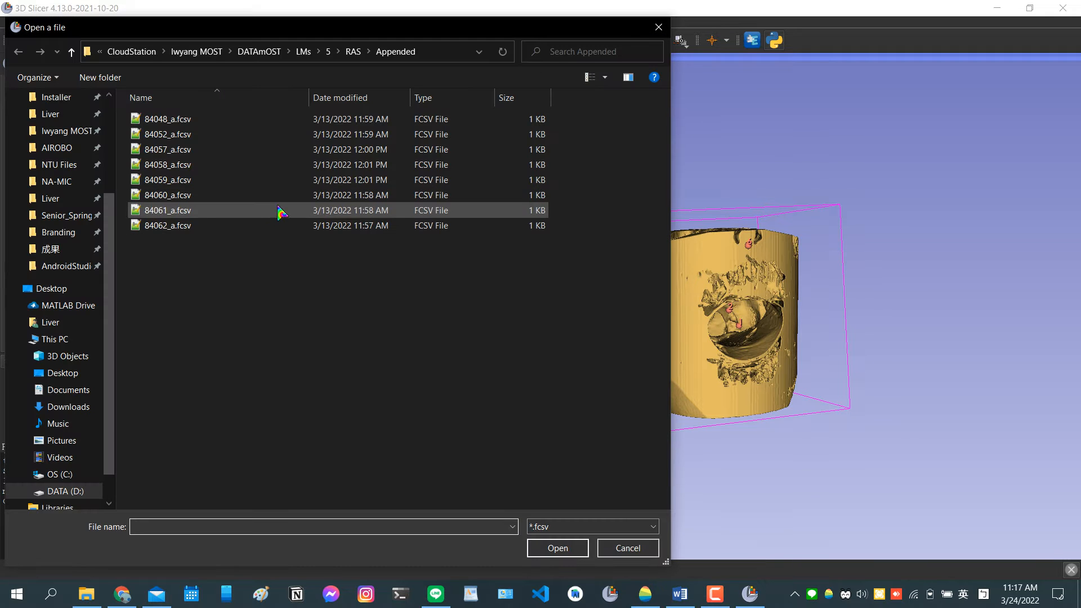
drag(405, 34, 438, 53)
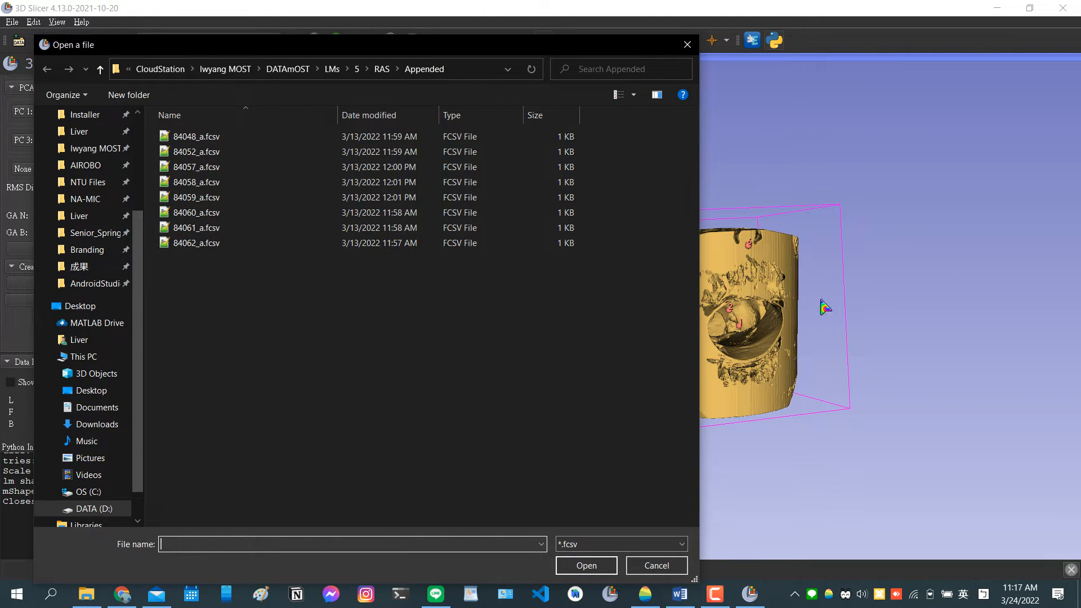
Switch to the Word report and review the overlay figures of samples 1, 8 and 6, then minimize the report.
click(679, 594)
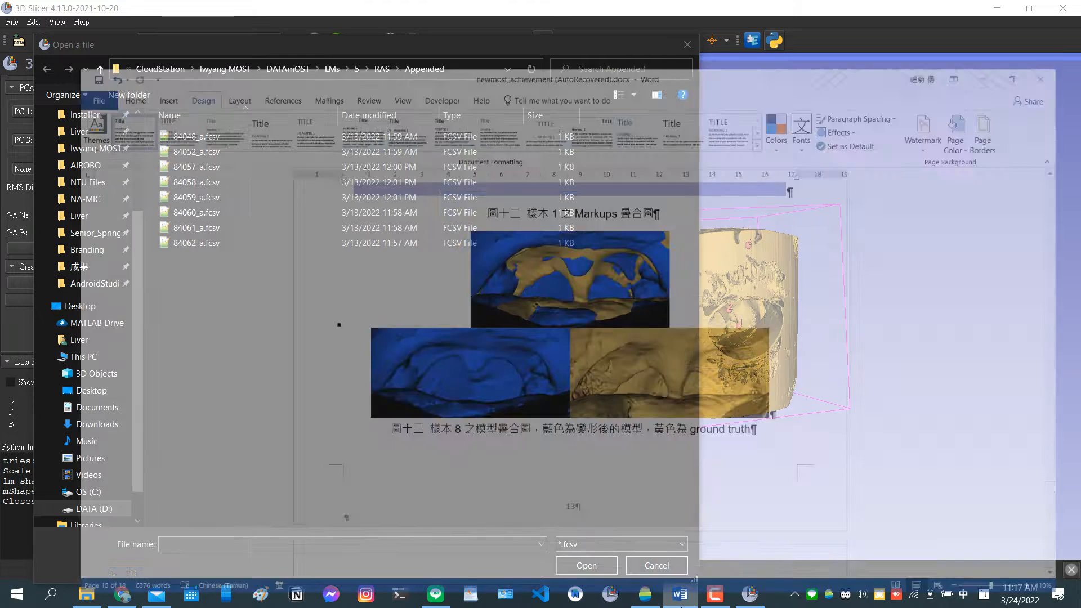
scroll(594, 436, up, 3)
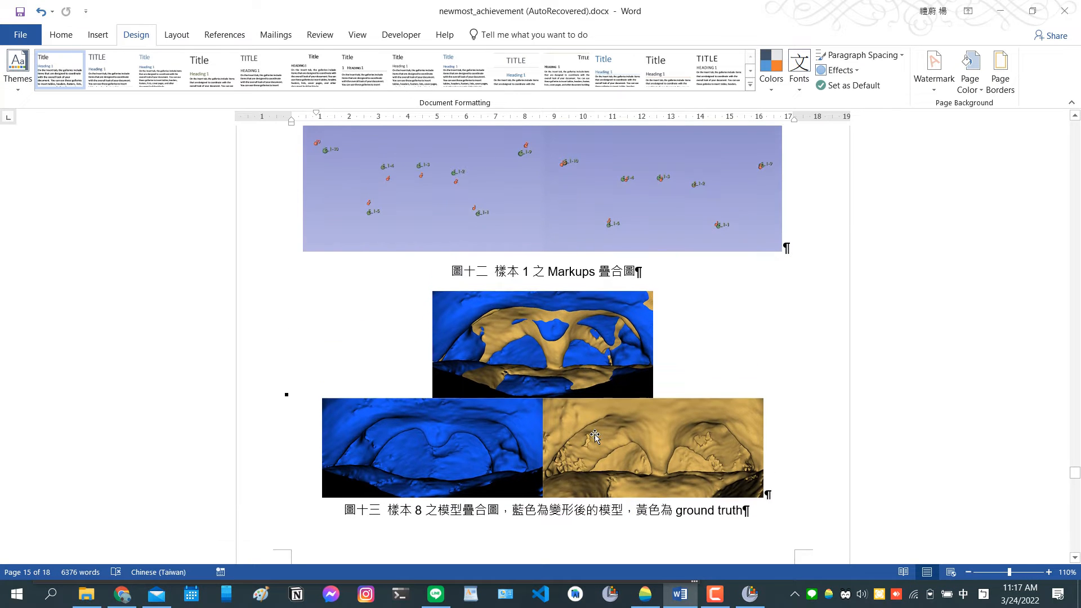
scroll(594, 435, down, 5)
scroll(592, 433, down, 10)
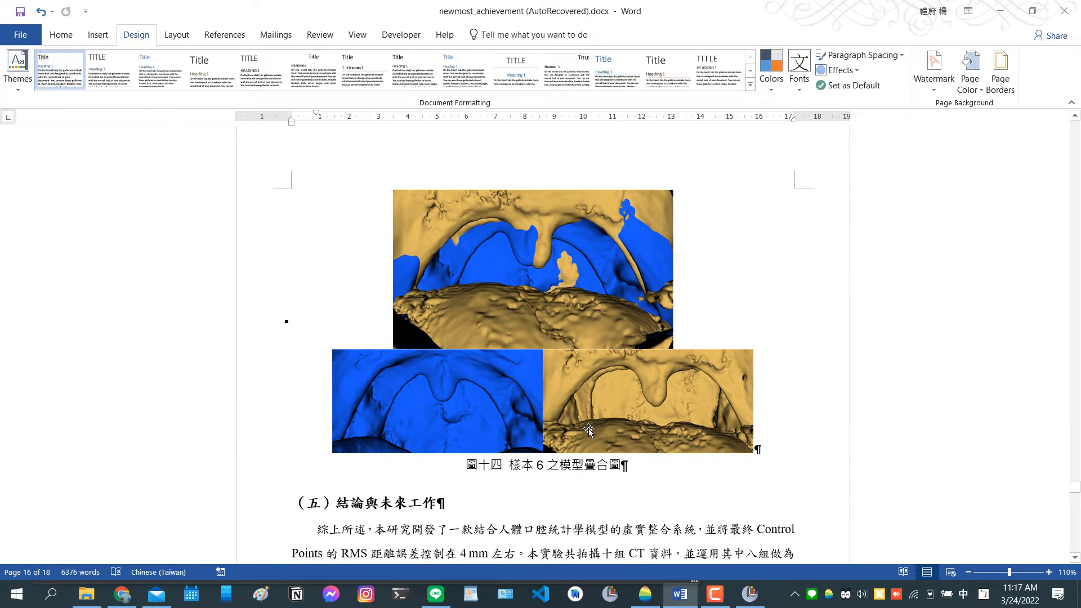
scroll(588, 431, up, 11)
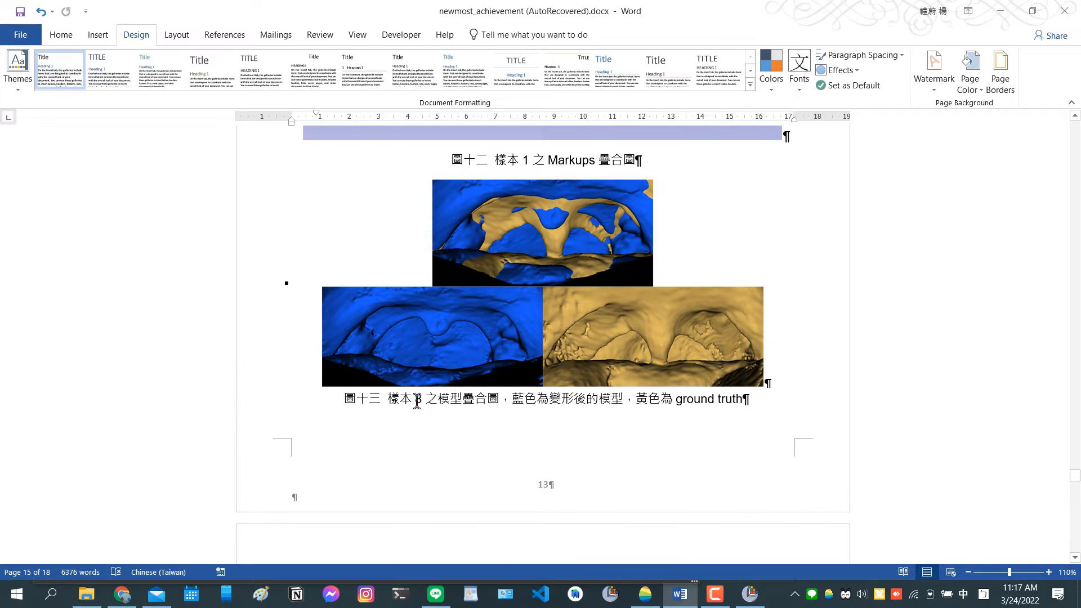
click(416, 400)
click(1001, 14)
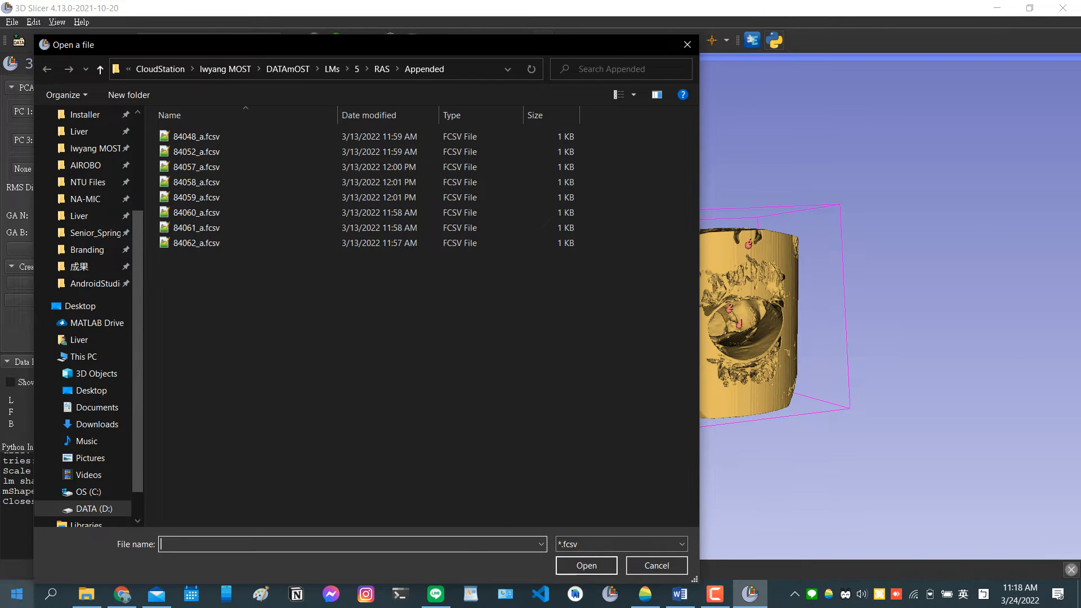
Open TF.xlsx from the 成果 folder in Excel, check which file number matches sample 8, and close the workbook.
click(90, 598)
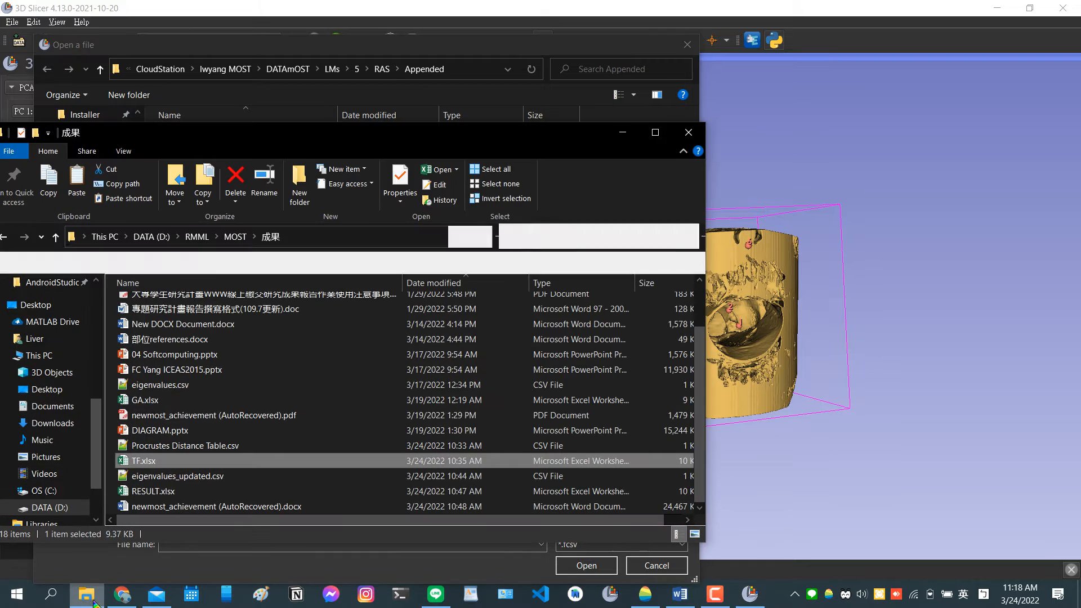
double_click(161, 462)
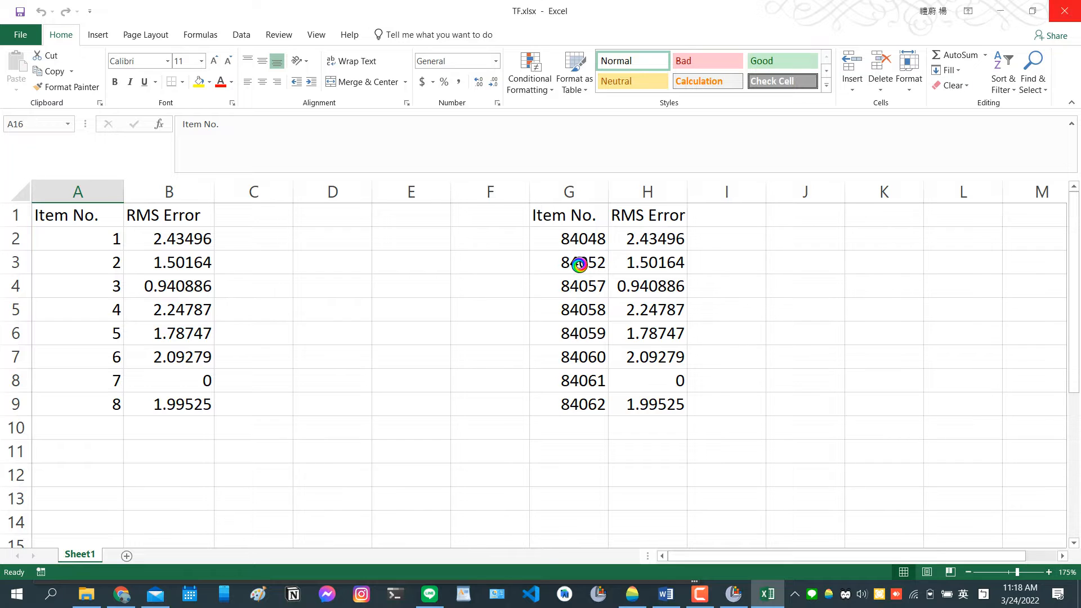
key(alt+F4)
Back in 3D Slicer's file chooser, choose 84062_a.fcsv as the landmark set above the GA parameters.
click(393, 36)
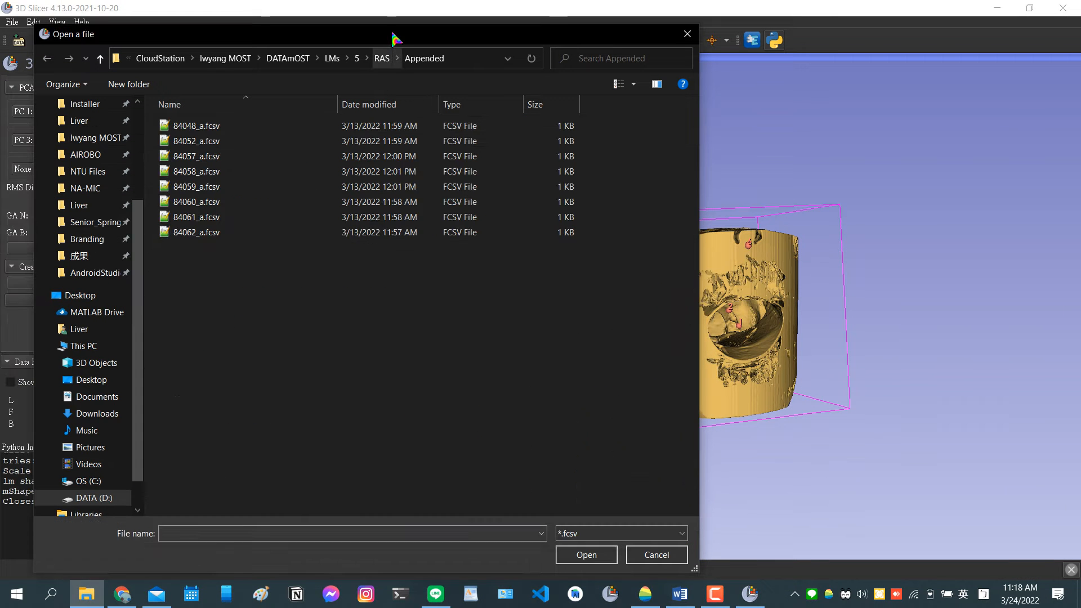
click(221, 233)
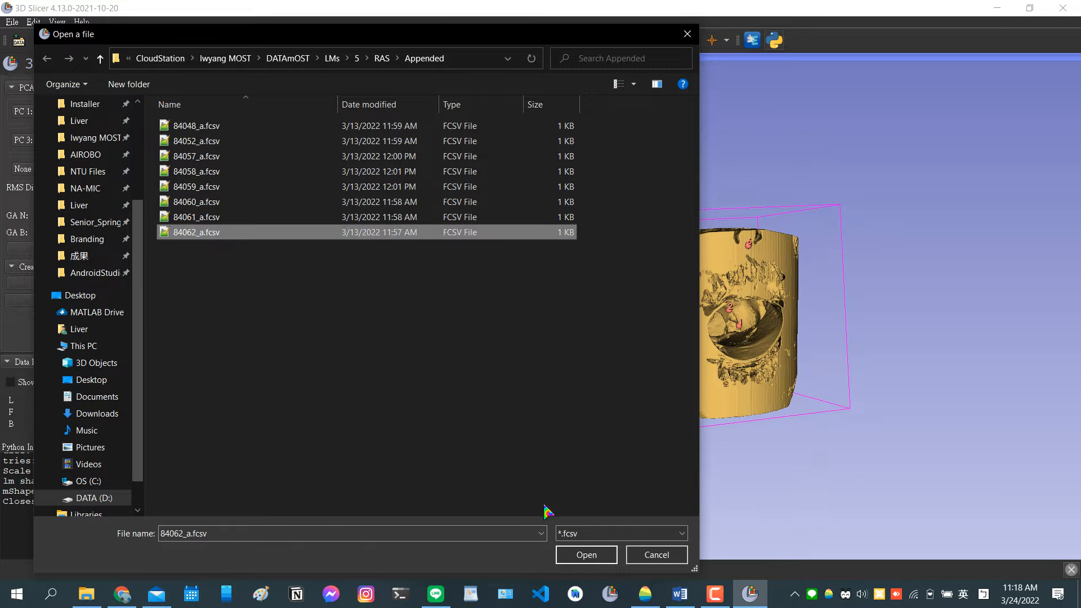
click(584, 553)
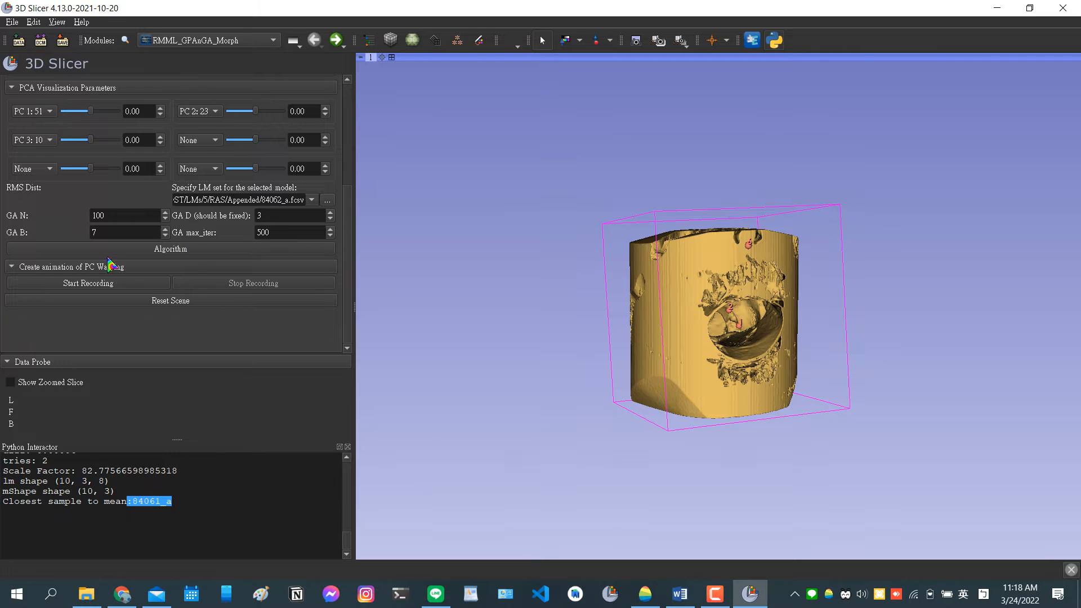
Compare the reference and blue warped models side by side, then maximize the second 3D view and rotate the blue model.
scroll(110, 264, up, 5)
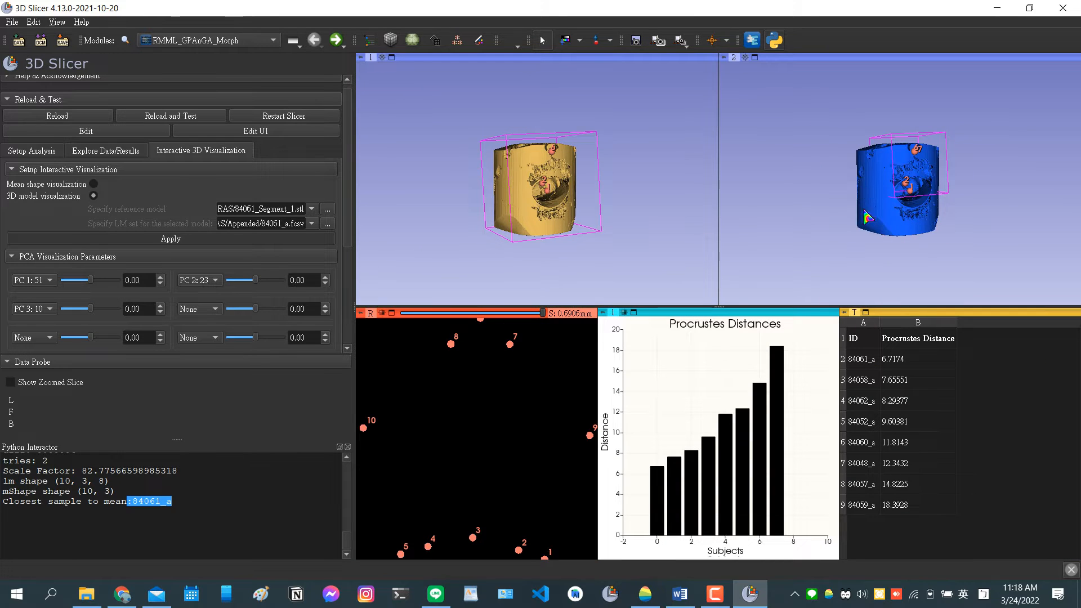
drag(837, 261, 926, 223)
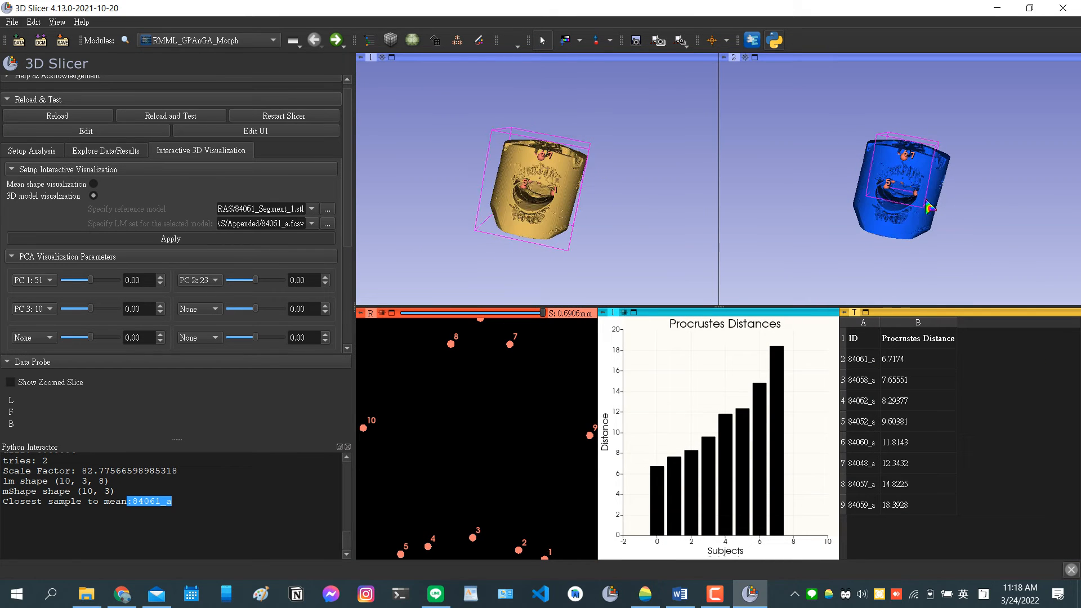
double_click(921, 232)
drag(707, 438, 878, 444)
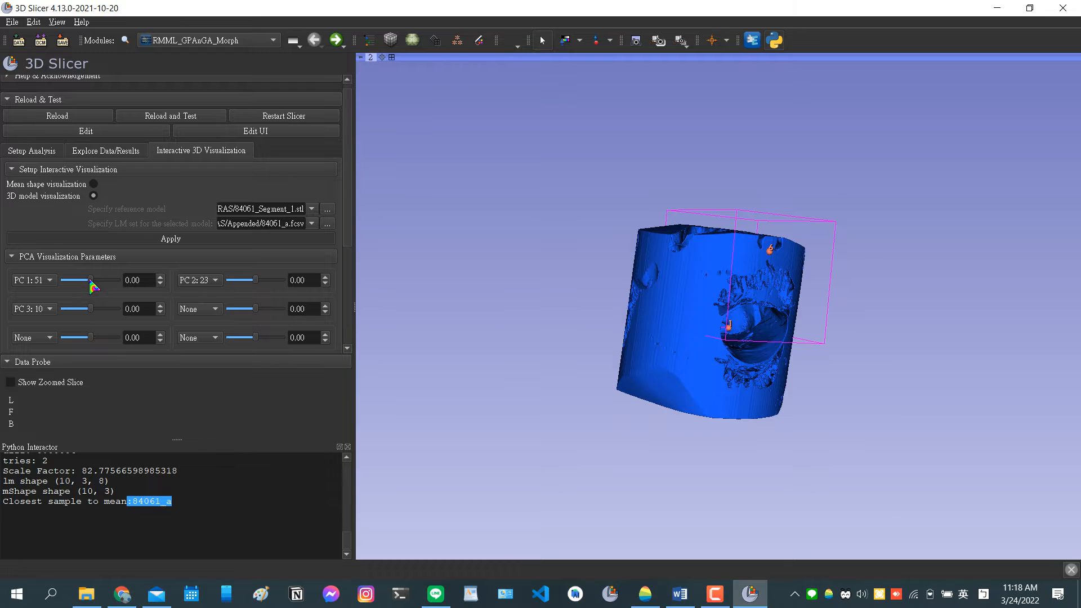
Set the PC 1 value to 9 and preview the deformation of the blue model.
click(161, 278)
click(160, 277)
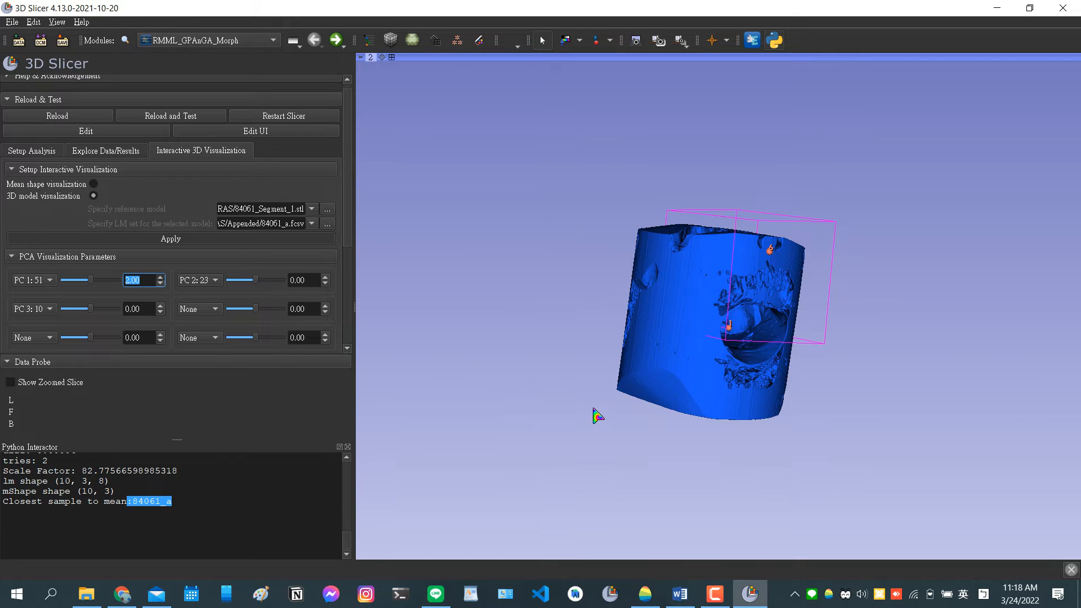
key(Up)
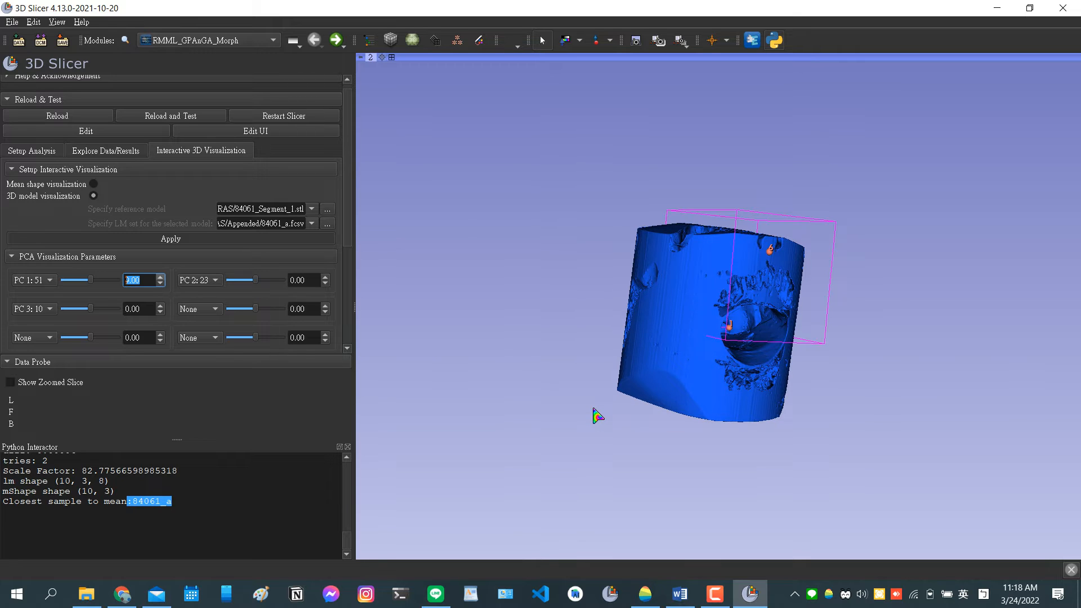
text(9)
key(Return)
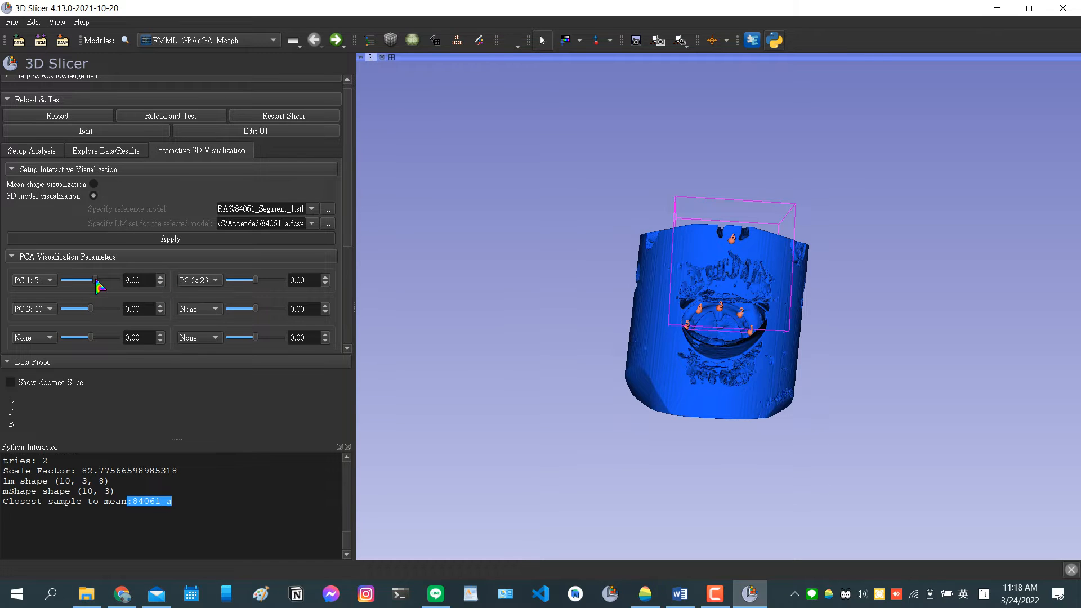
Set the PC 1 value to 30, restore the multi-view layout and compare the warped model with the reference model from several angles.
drag(144, 280, 11, 259)
text(30)
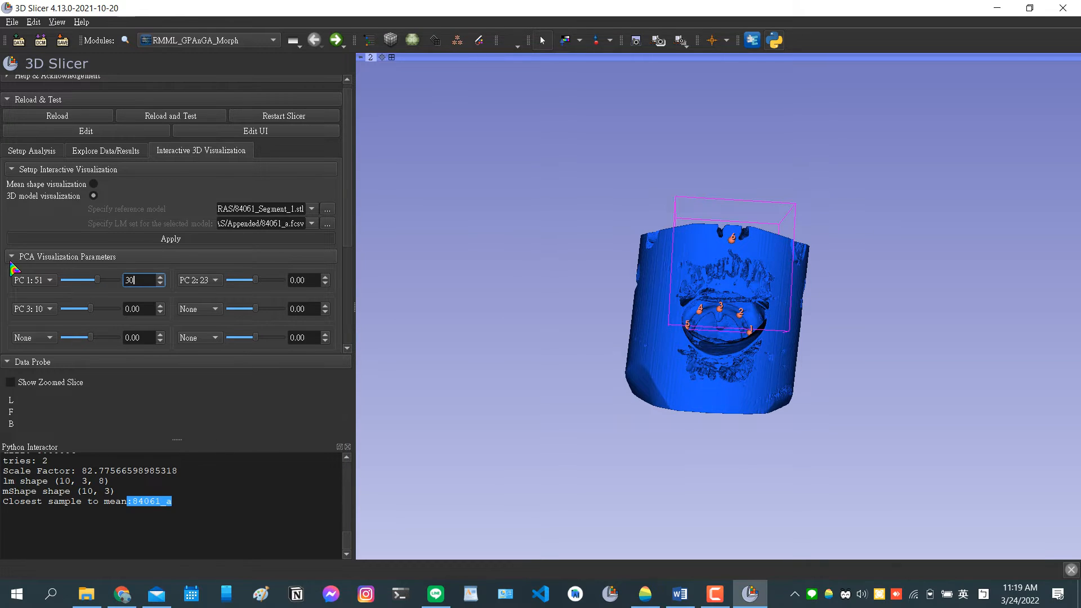
double_click(507, 418)
drag(570, 298, 536, 176)
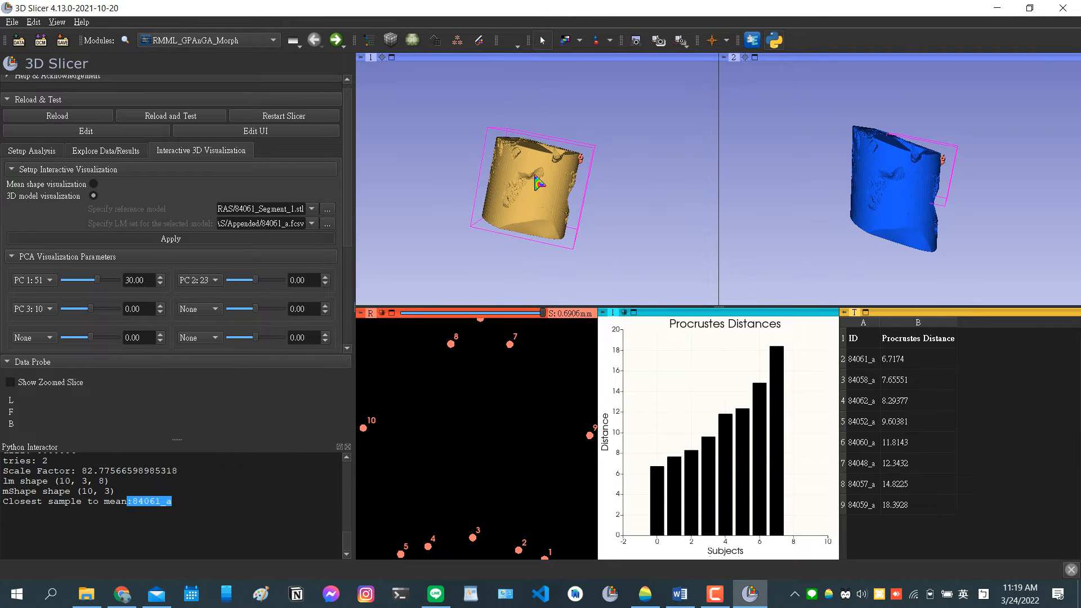
drag(738, 216, 509, 205)
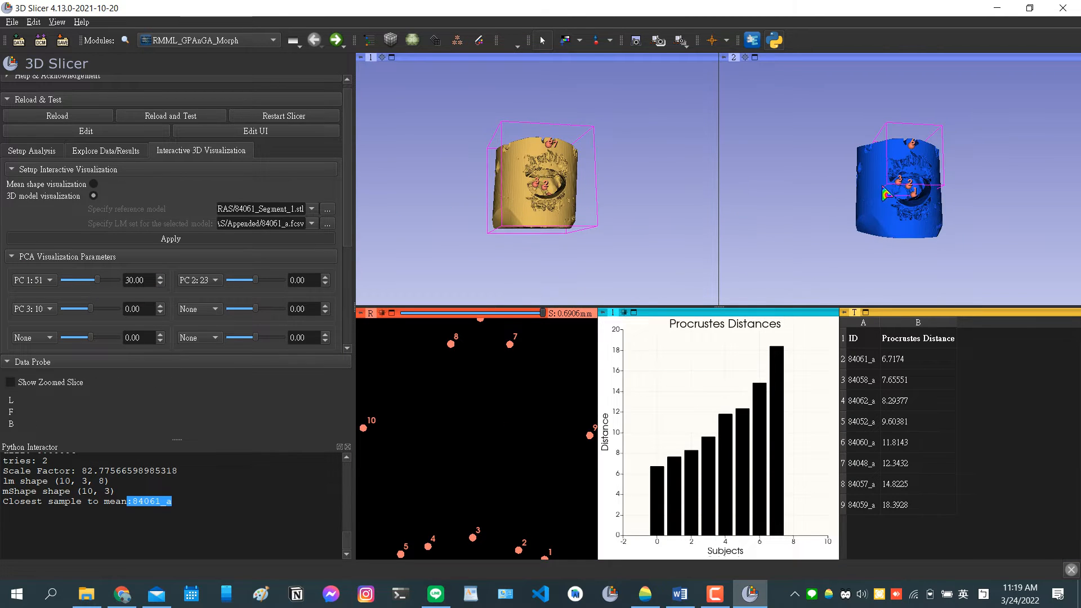
drag(856, 214, 757, 214)
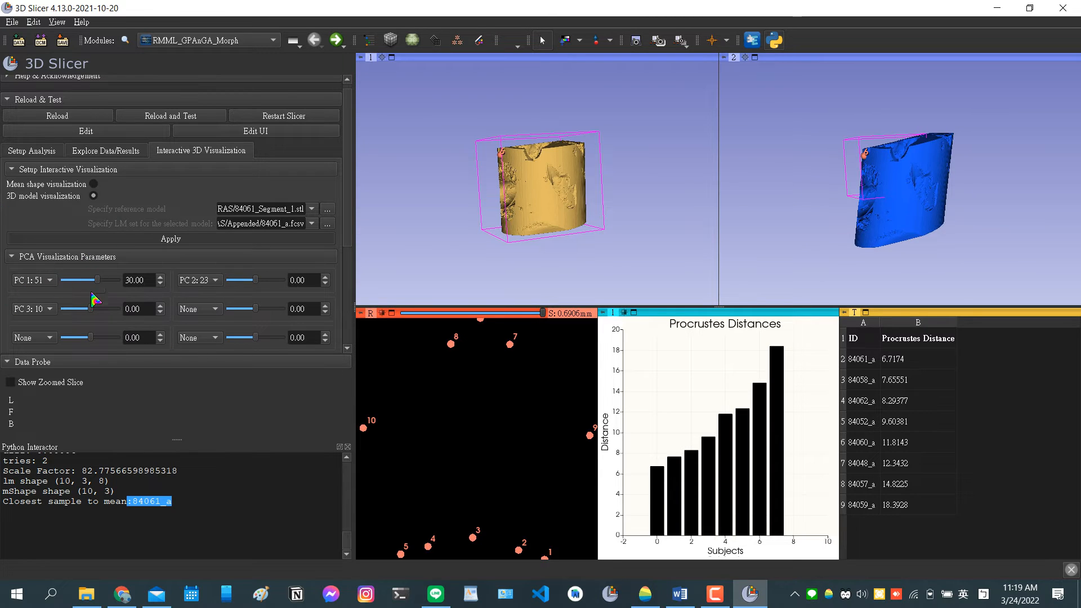
Reset the PC 1 value to 0 and review the GA parameters for the 84062_a landmark set.
click(141, 280)
key(Return)
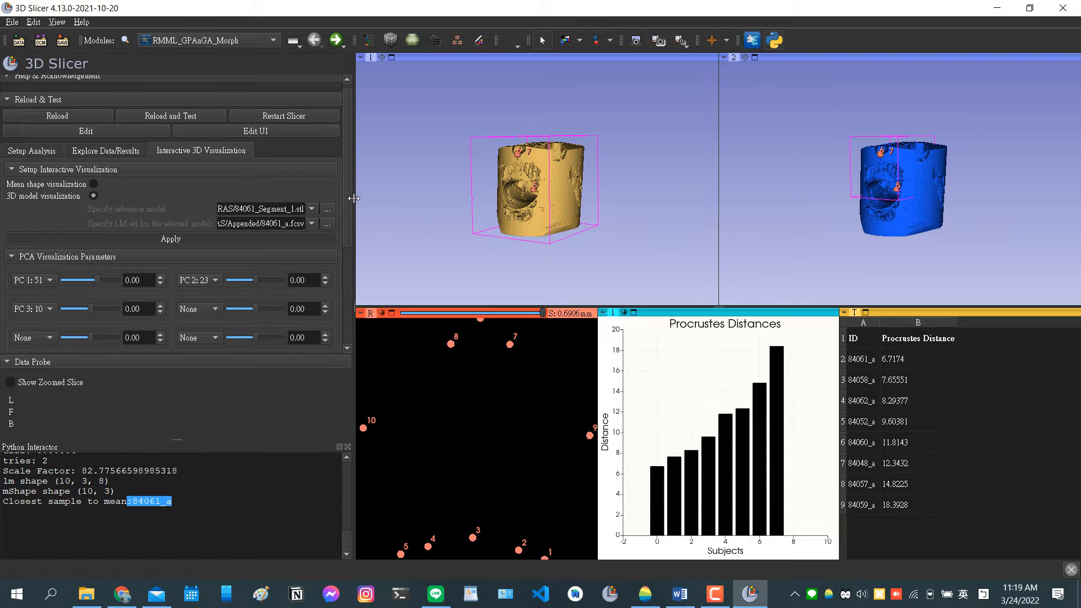
scroll(346, 208, down, 5)
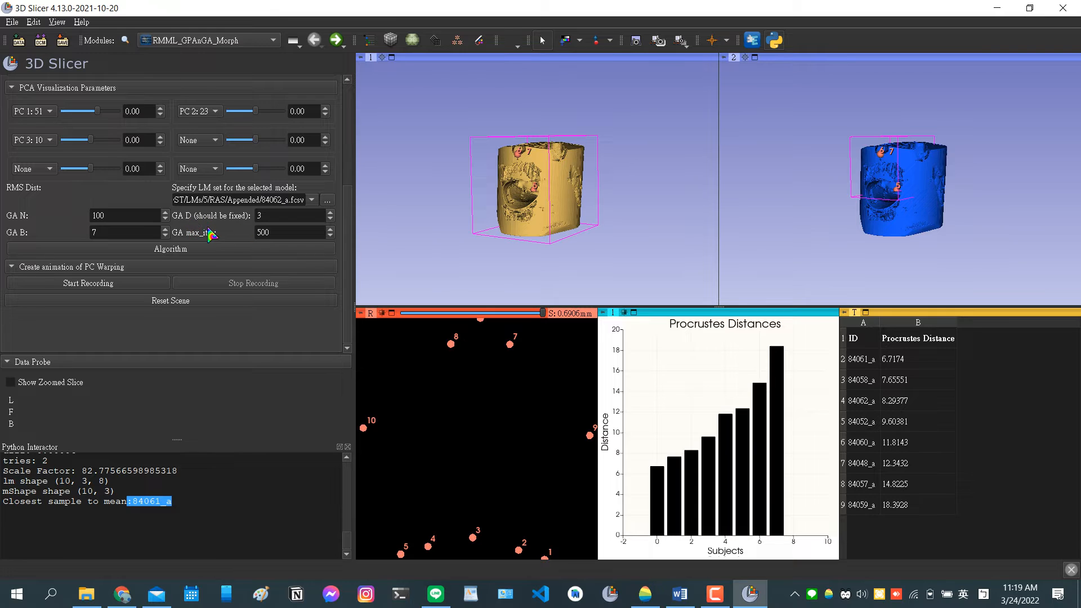
scroll(211, 231, up, 2)
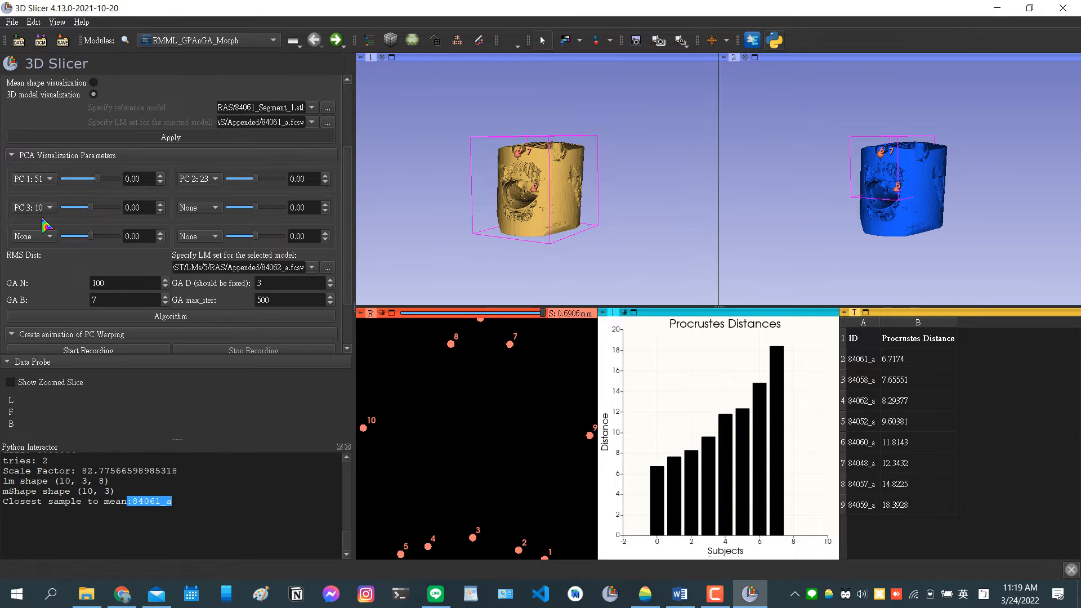
scroll(194, 190, down, 2)
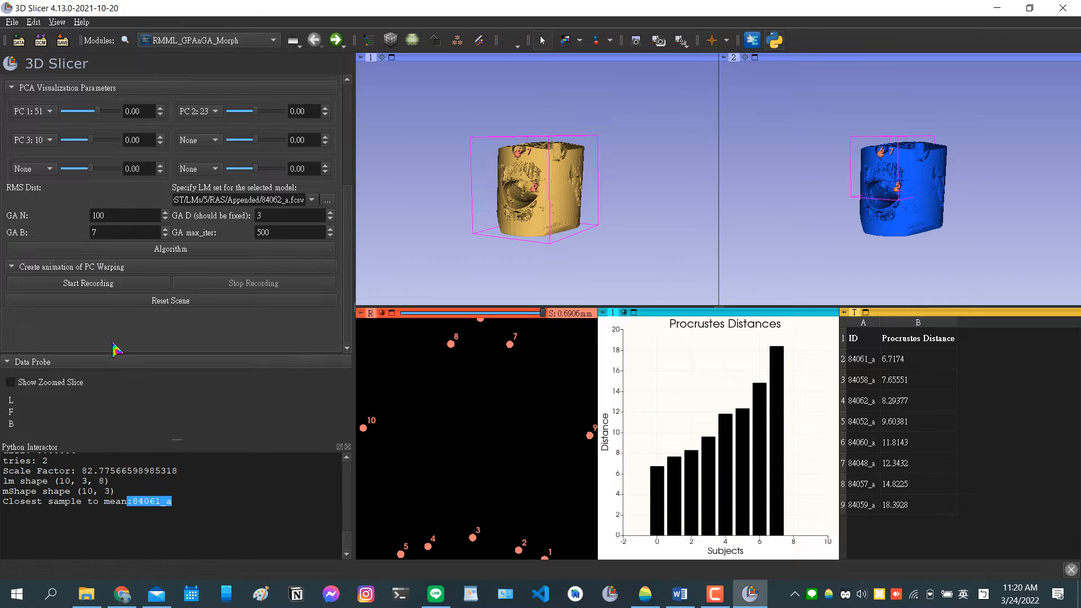
scroll(194, 293, up, 2)
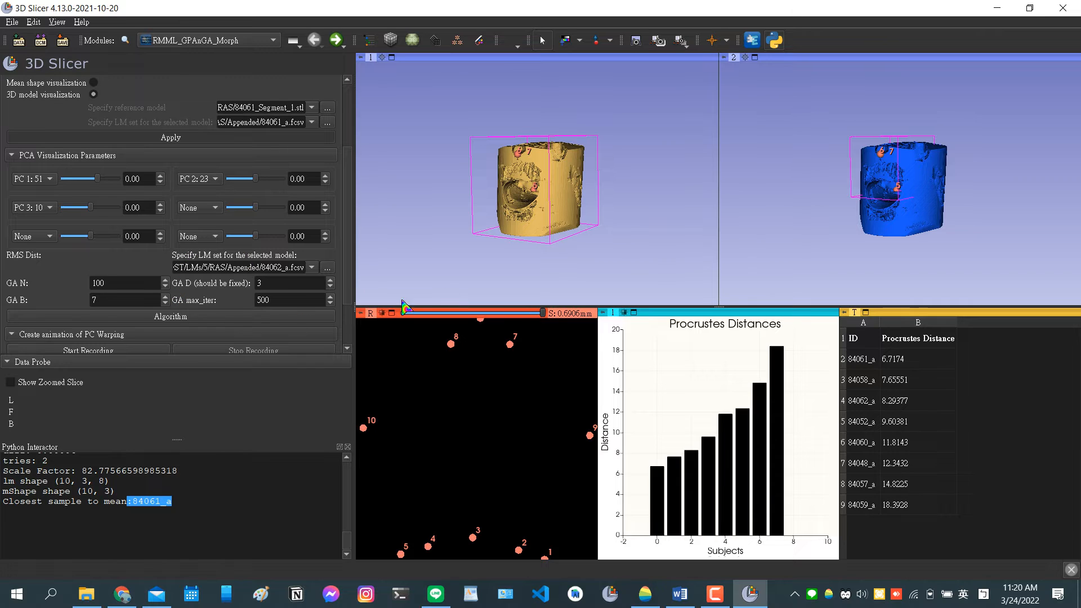
Start the GA algorithm on the 84062_a landmarks with max_iter 500 and view its output in the Python Interactor.
double_click(305, 300)
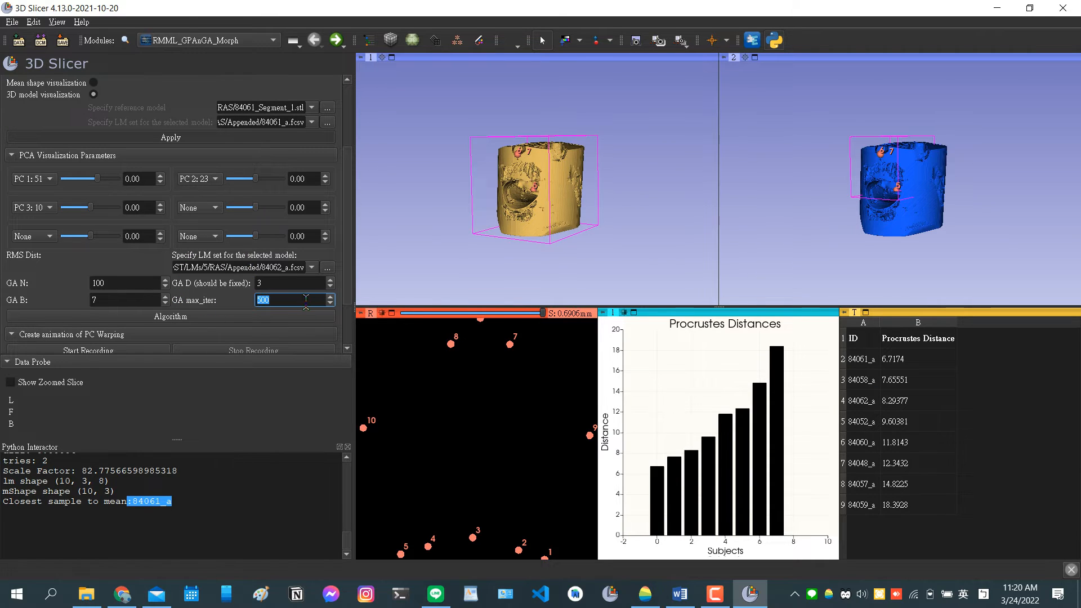
drag(184, 295, 184, 296)
click(211, 299)
scroll(214, 302, down, 2)
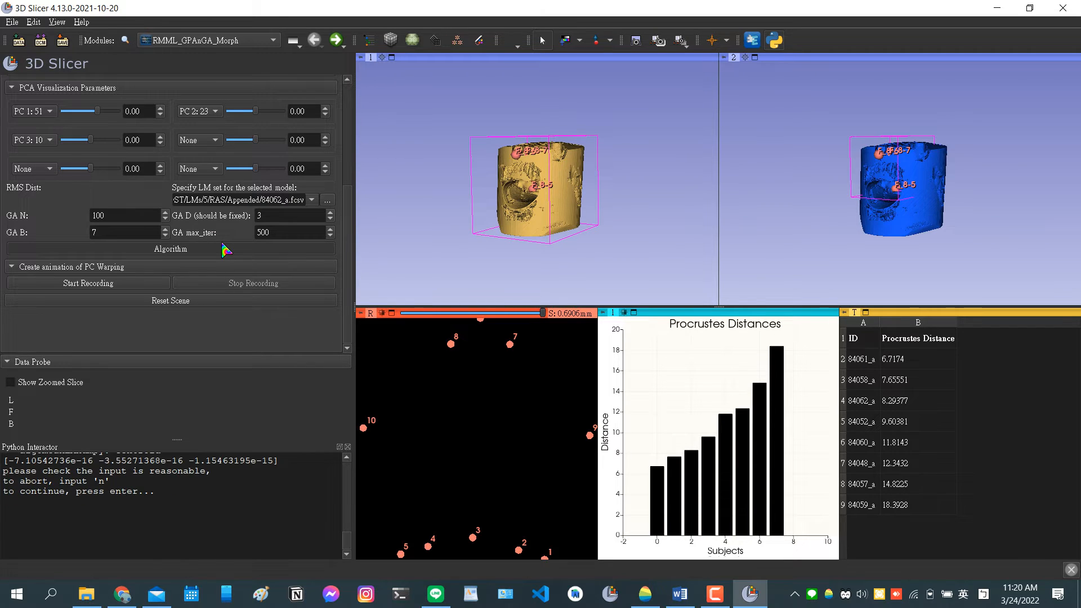
drag(348, 543, 349, 540)
Hide the PCA Warped Volume and 84061_Segment_1 models in the Data module's subject hierarchy.
click(369, 40)
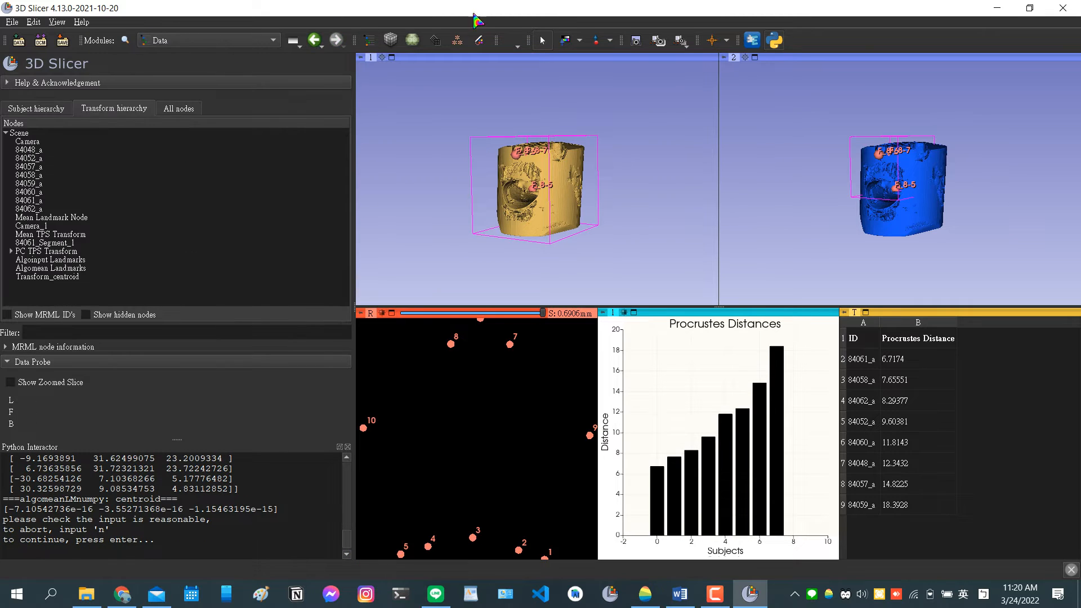
click(35, 109)
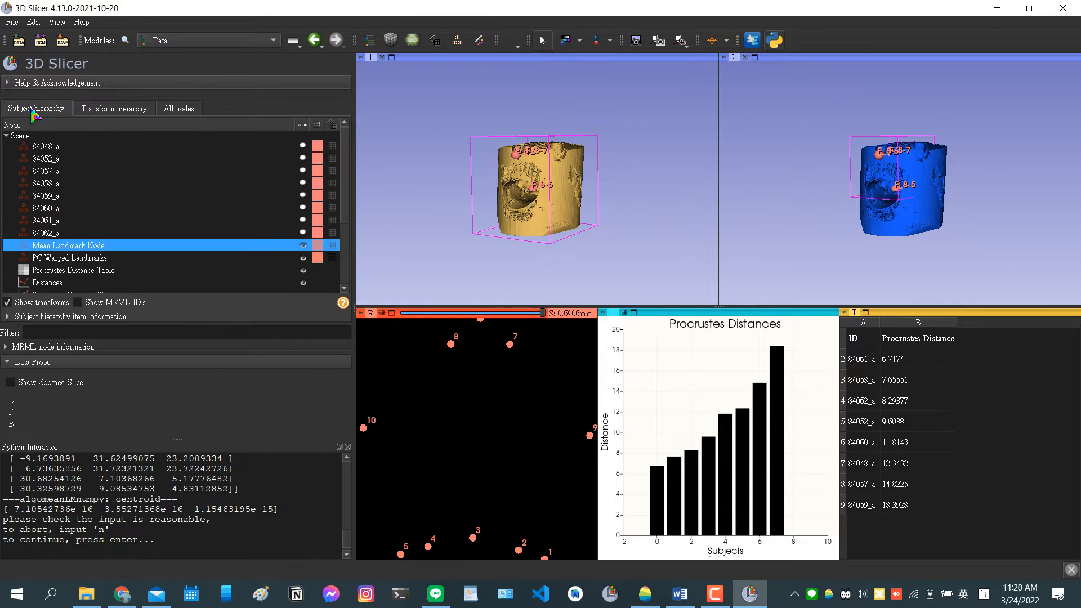
scroll(296, 246, down, 3)
click(303, 236)
click(303, 224)
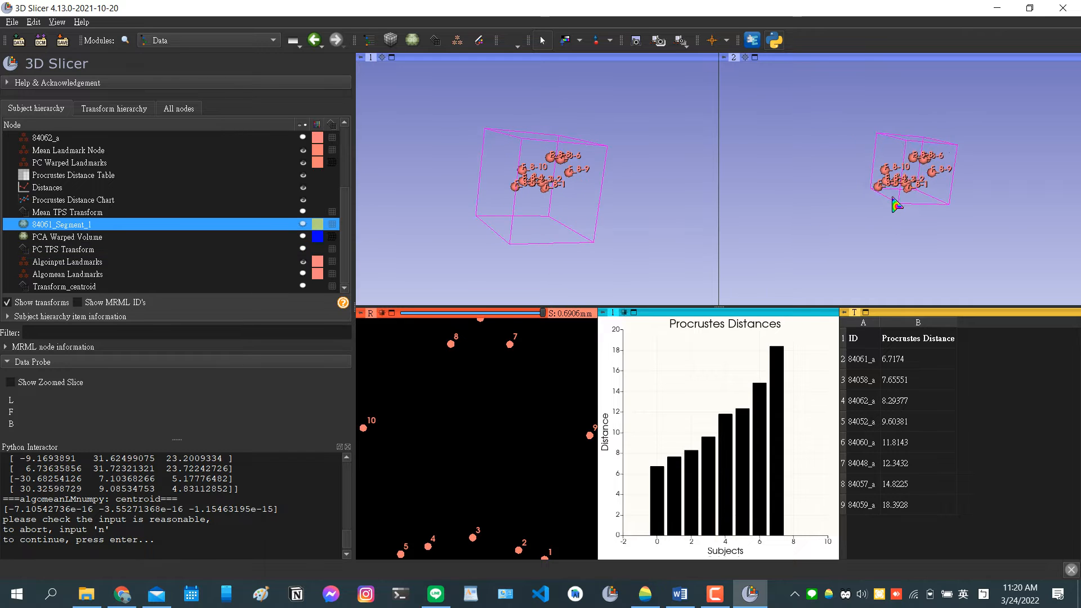
Recolor the Algoinput Landmarks green, compare both landmark sets in 3D and return to the RMML_GPAsGA_Morph module.
scroll(892, 197, up, 4)
drag(880, 207, 955, 195)
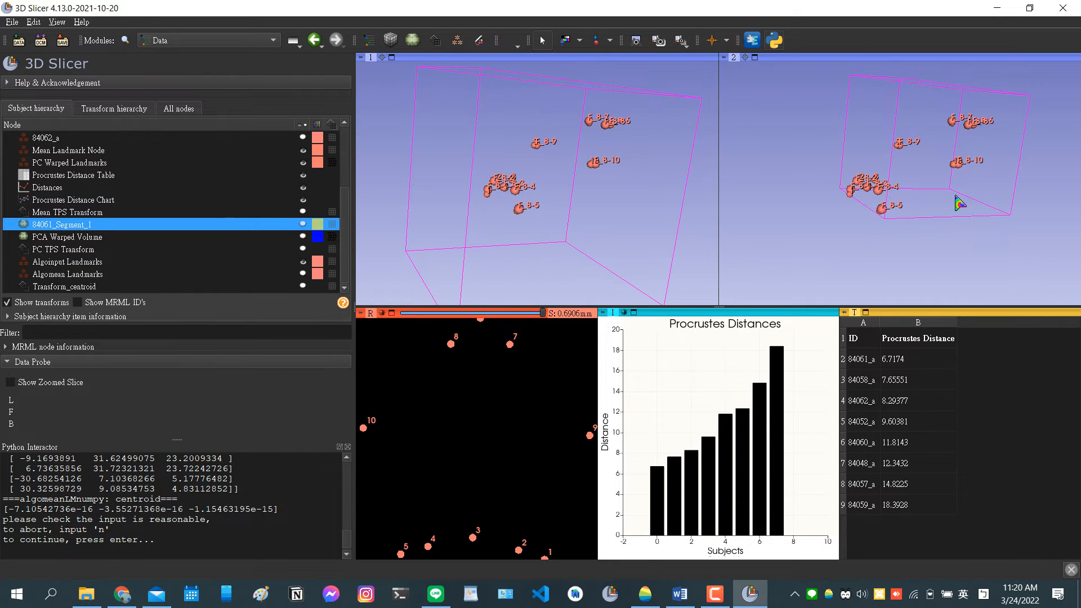
middle_drag(915, 180, 878, 231)
scroll(876, 232, up, 3)
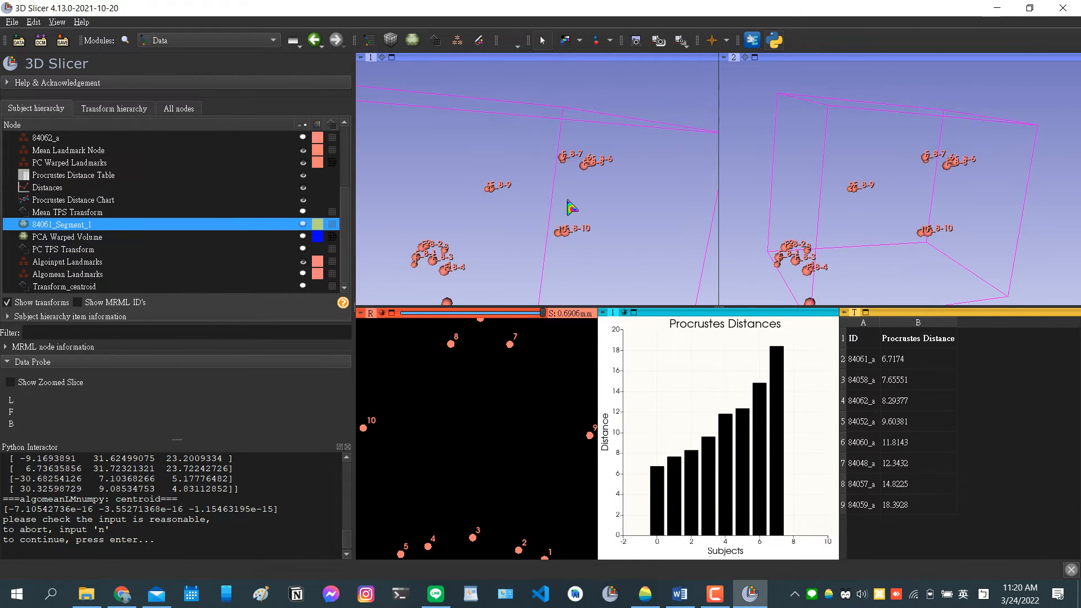
click(318, 263)
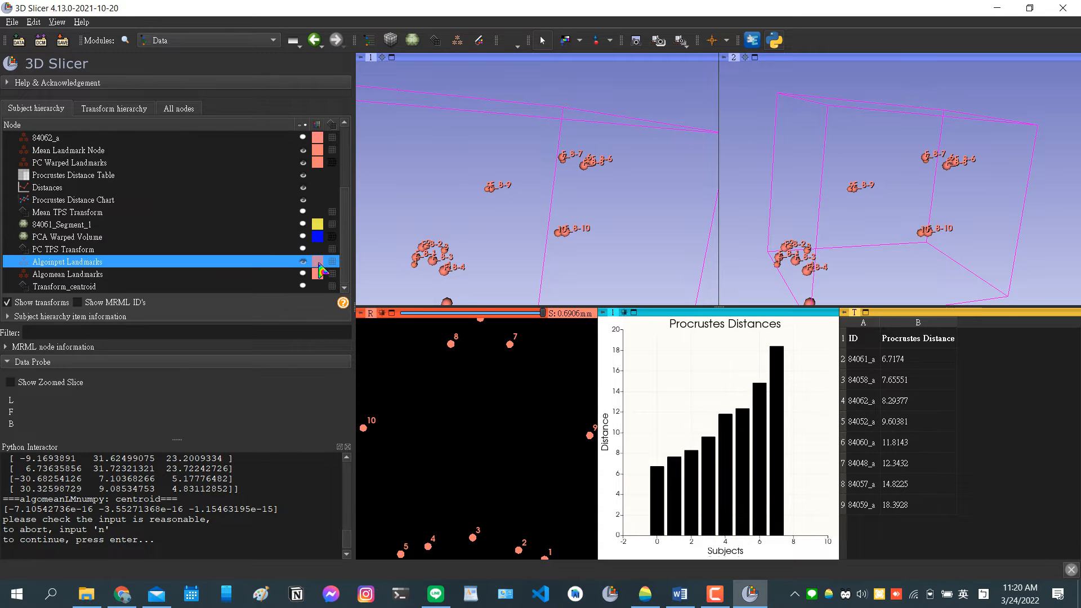
double_click(319, 262)
double_click(526, 244)
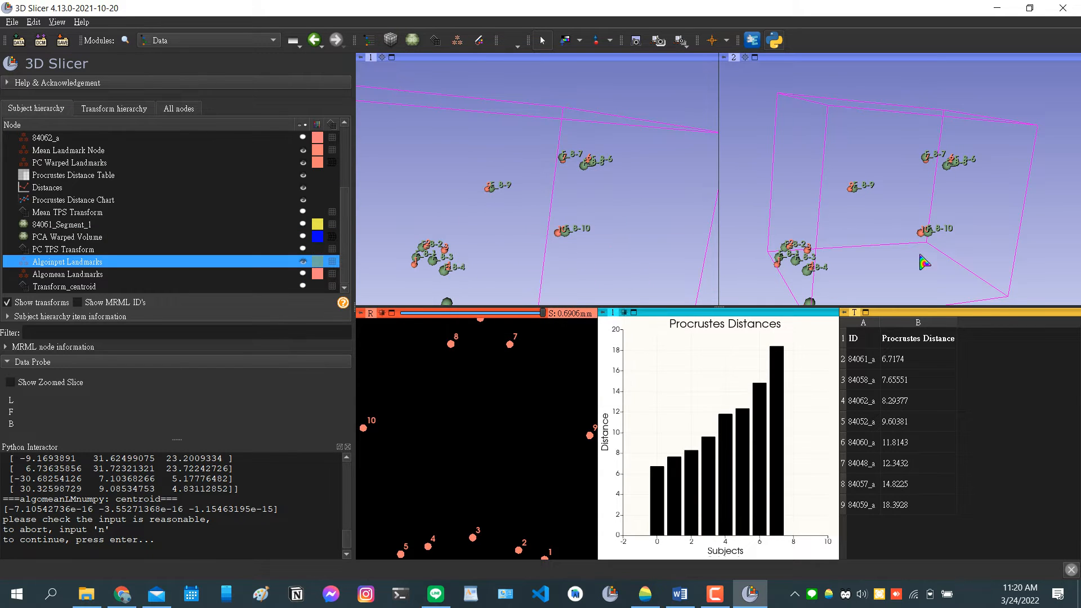
drag(923, 262, 740, 264)
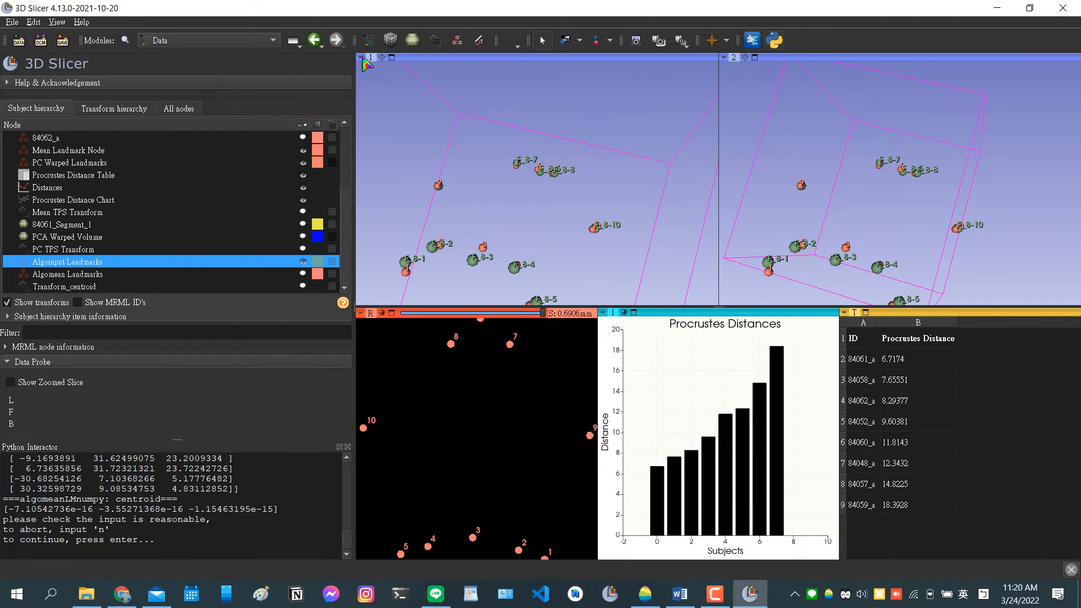
click(314, 40)
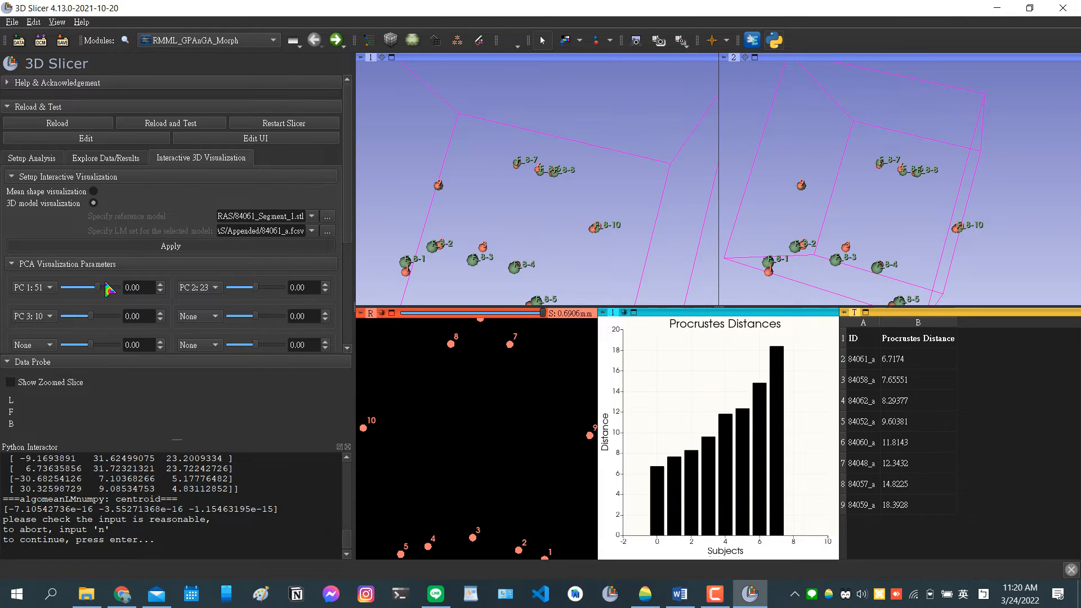
Raise the PC 1 value gradually to 34 to preview how the warped landmarks move.
click(161, 284)
click(162, 284)
click(161, 284)
click(161, 284)
click(161, 284)
click(160, 285)
click(159, 285)
click(160, 285)
click(159, 286)
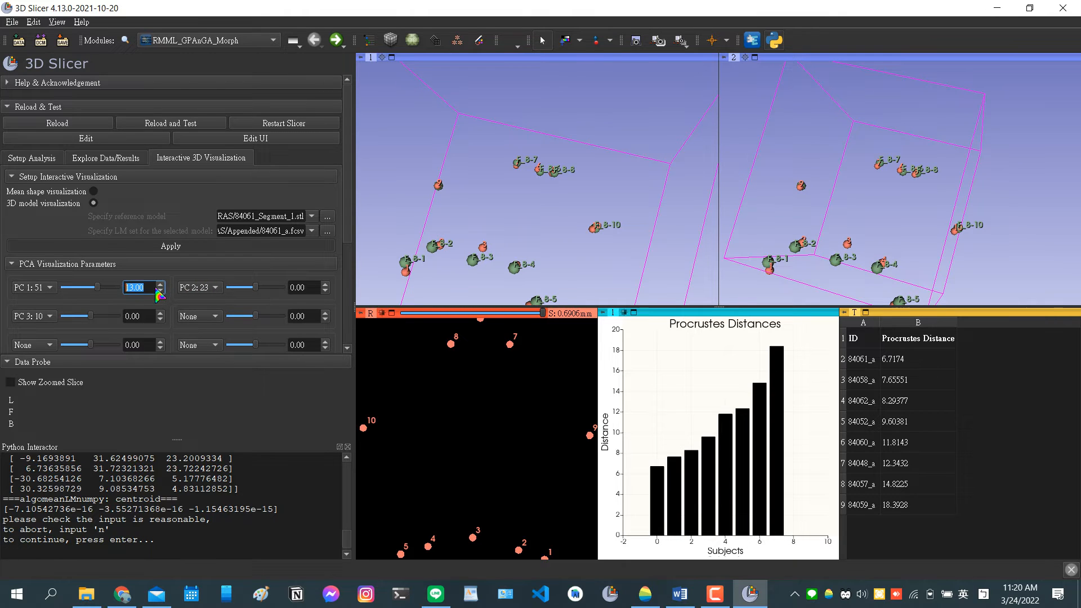
double_click(153, 289)
click(161, 291)
click(161, 285)
click(161, 285)
click(161, 284)
click(161, 285)
click(161, 285)
click(161, 286)
click(161, 285)
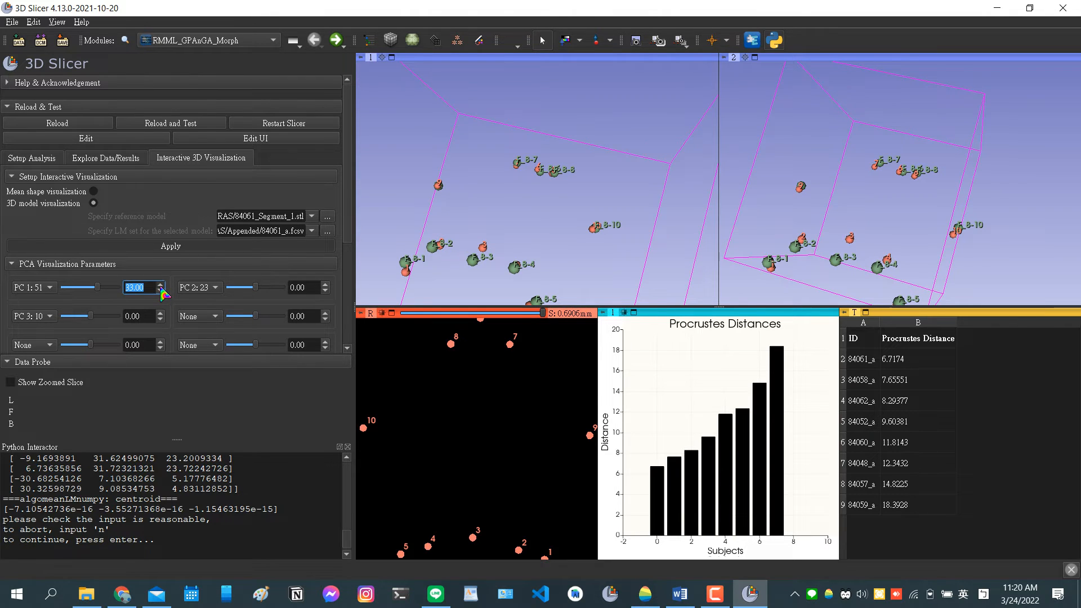
click(161, 285)
Try increasing the PC 2 value in small increments, and reset both PC 2 and PC 1 to 0.
click(323, 285)
click(324, 284)
click(323, 284)
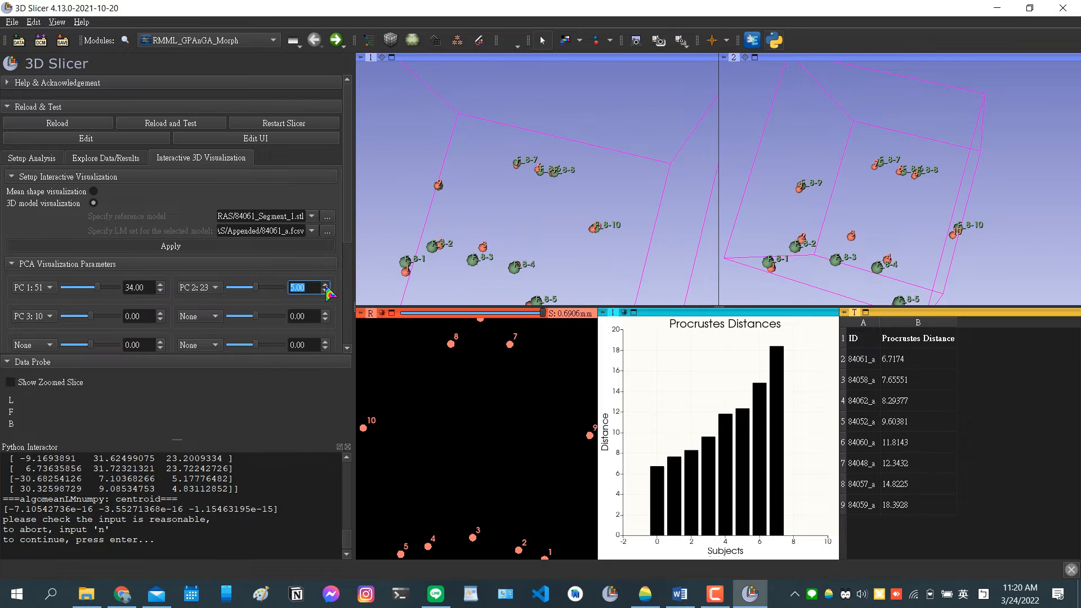
click(323, 285)
click(323, 285)
click(323, 286)
click(323, 286)
click(323, 286)
click(323, 286)
click(323, 286)
click(324, 286)
text(0)
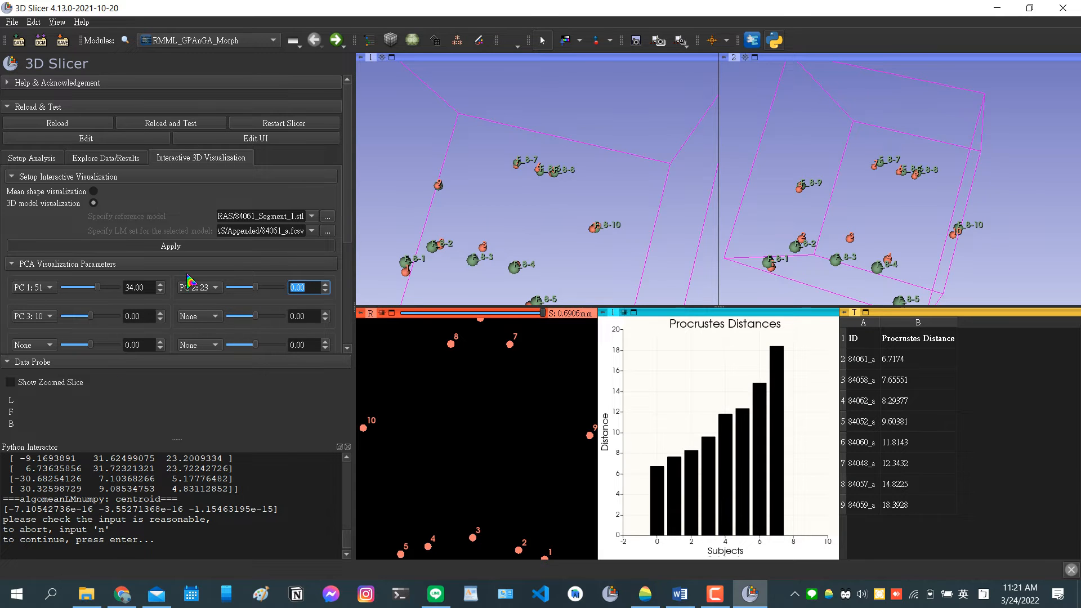
click(144, 286)
text(0)
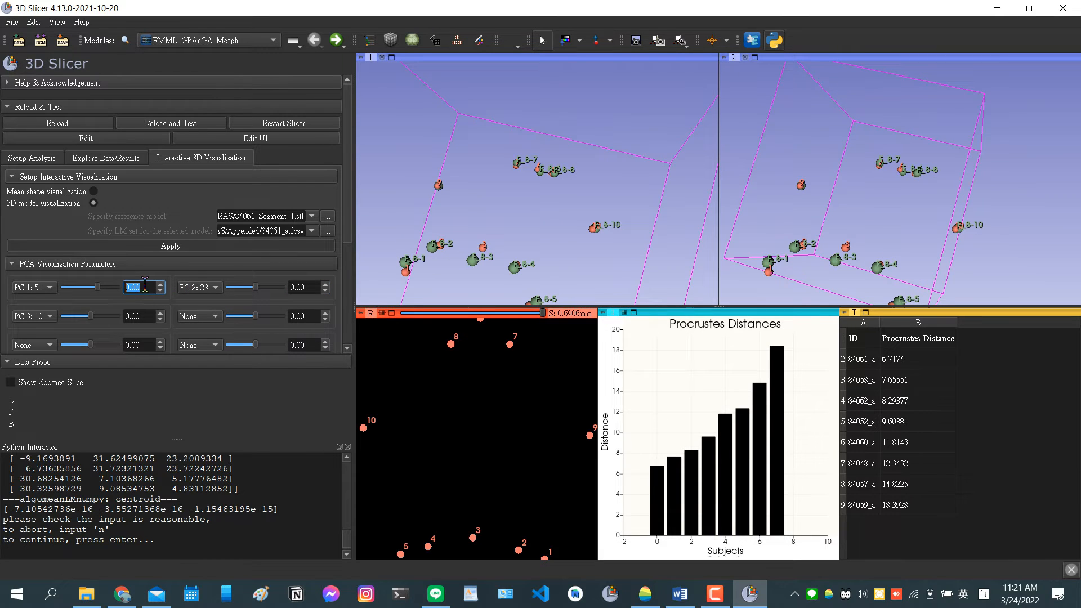
Continue the paused GA run from its input check in the Python Interactor.
click(232, 541)
key(Return)
key(Return)
key(Return)
key(Return)
key(Return)
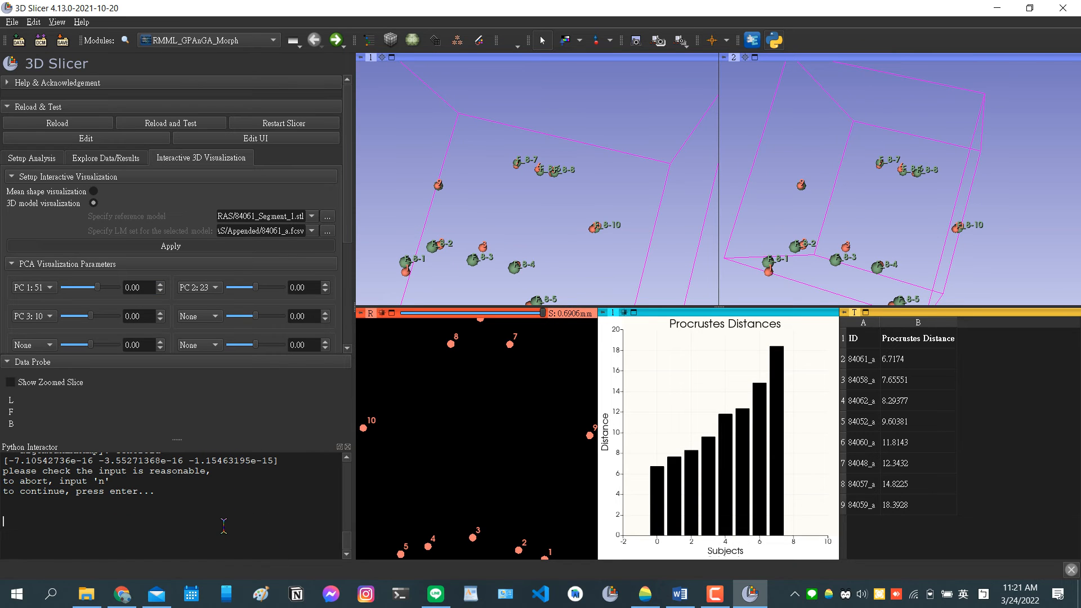
key(Return)
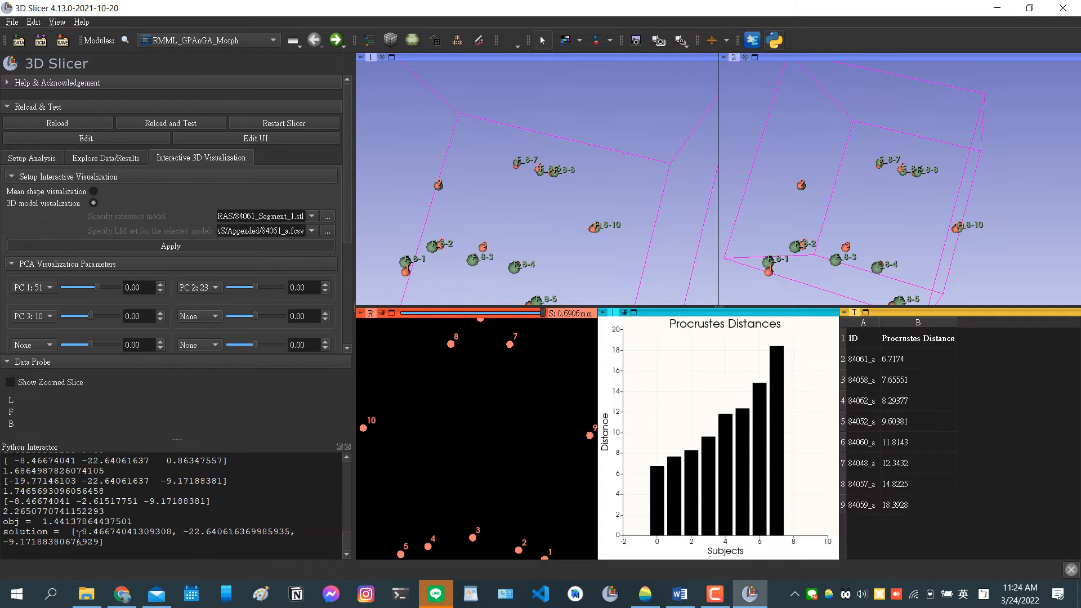
Set the PC 1 value to -8.47, the first component of the GA solution printed in the Python Interactor.
drag(66, 521, 162, 531)
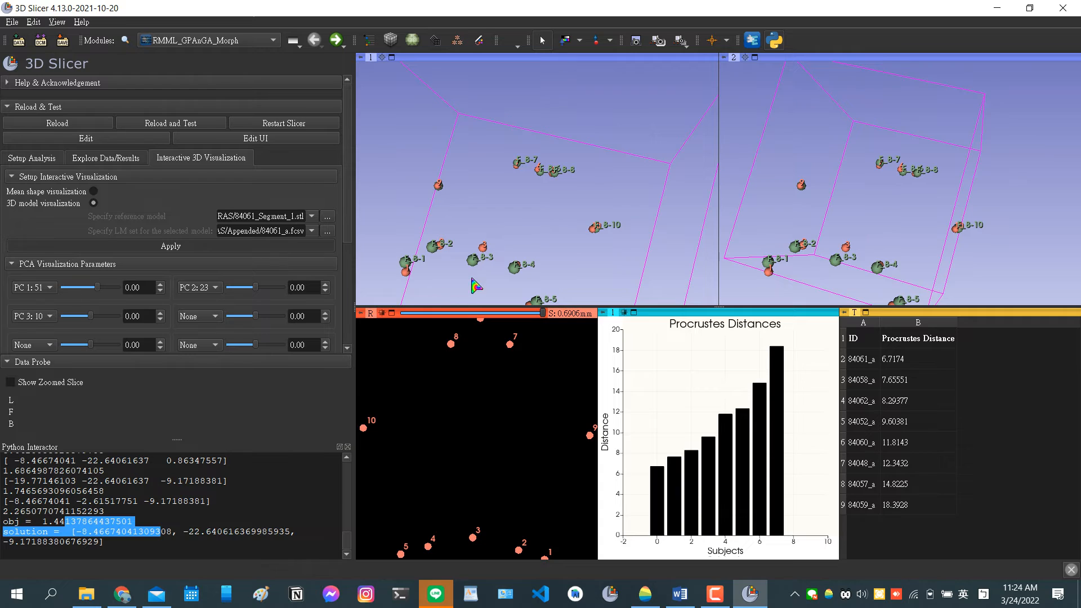
click(79, 545)
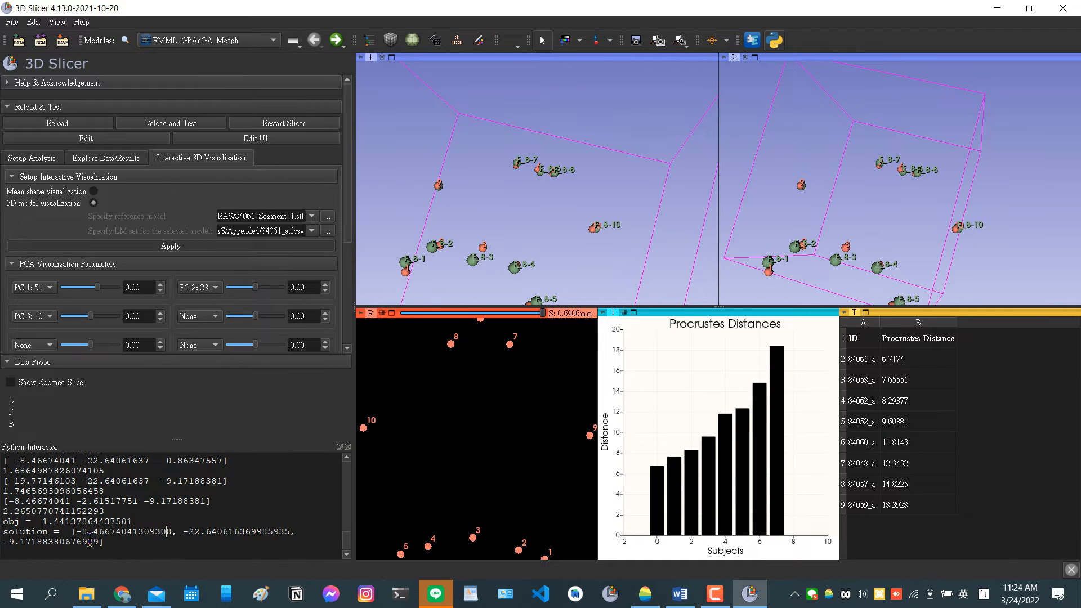
double_click(135, 287)
text(-8.47)
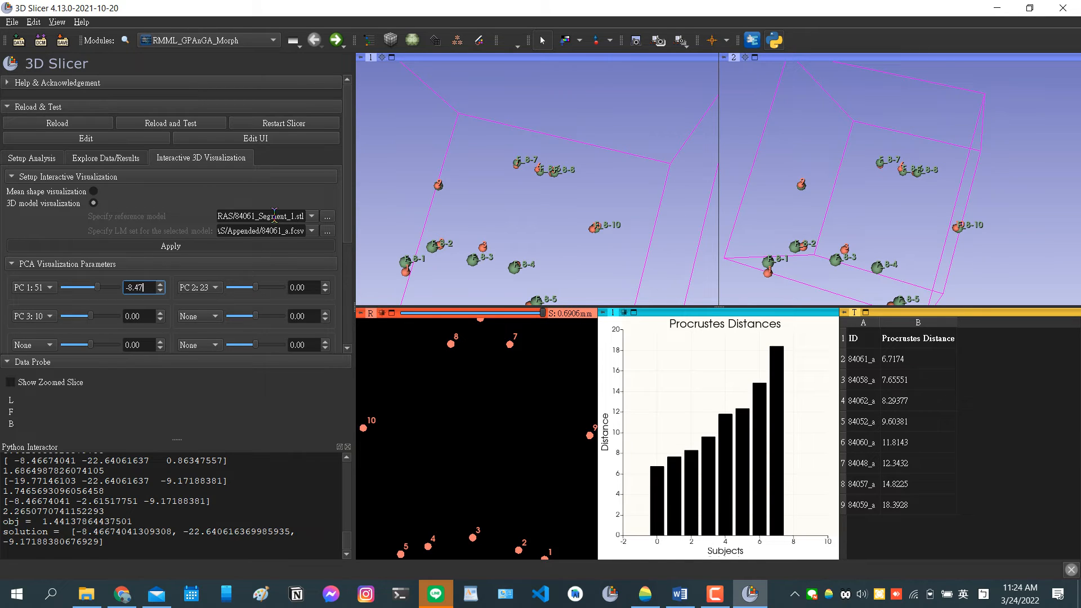
Set the PC 2 value to -22.64, the second component of the GA solution.
drag(308, 289, 232, 281)
drag(184, 531, 213, 531)
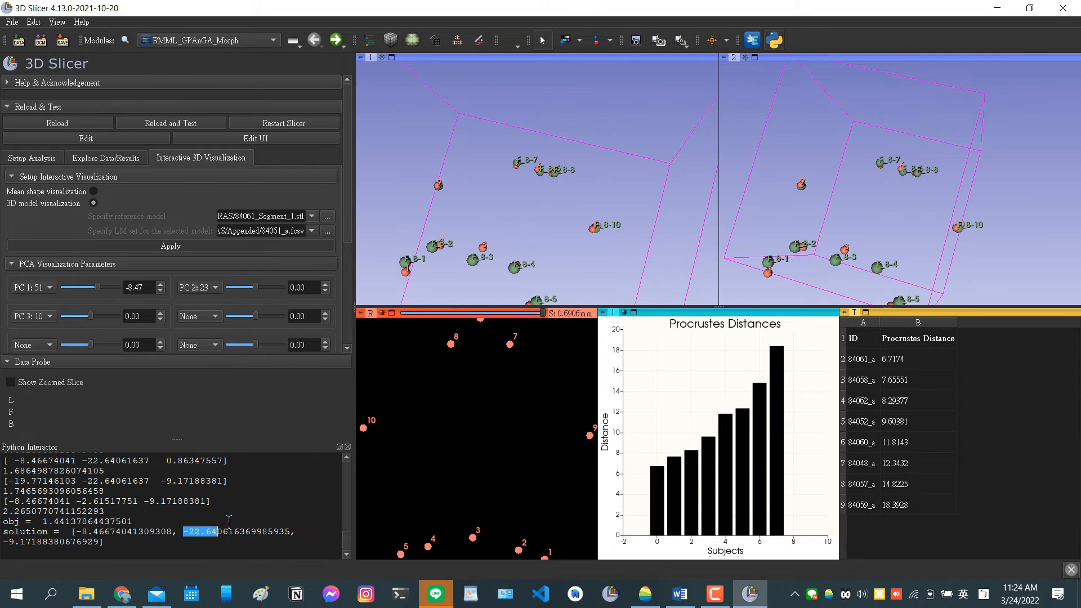
double_click(309, 288)
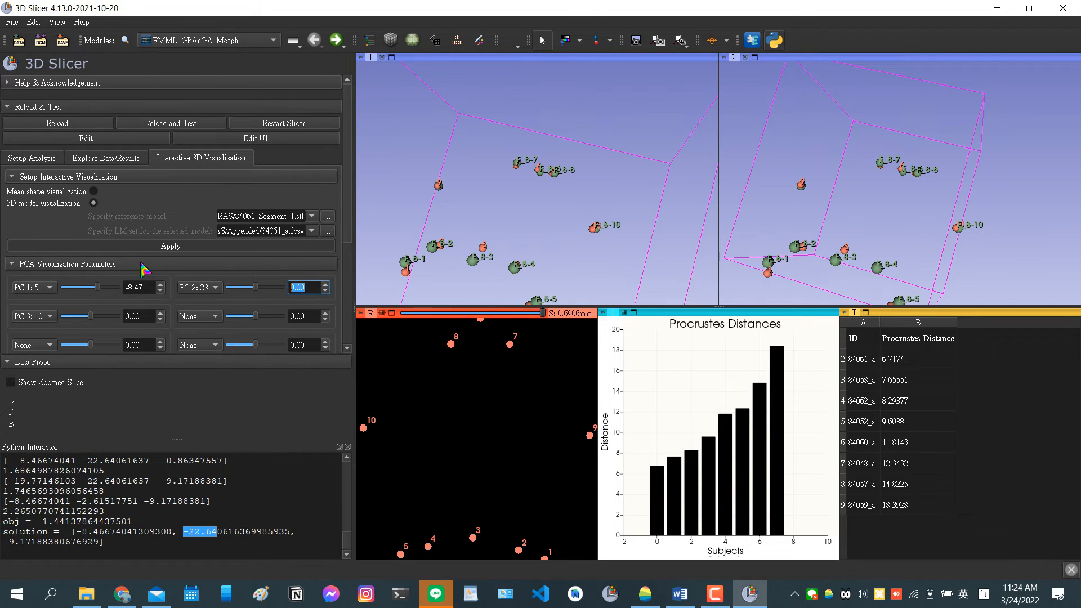
click(314, 288)
key(Return)
text(-22.64)
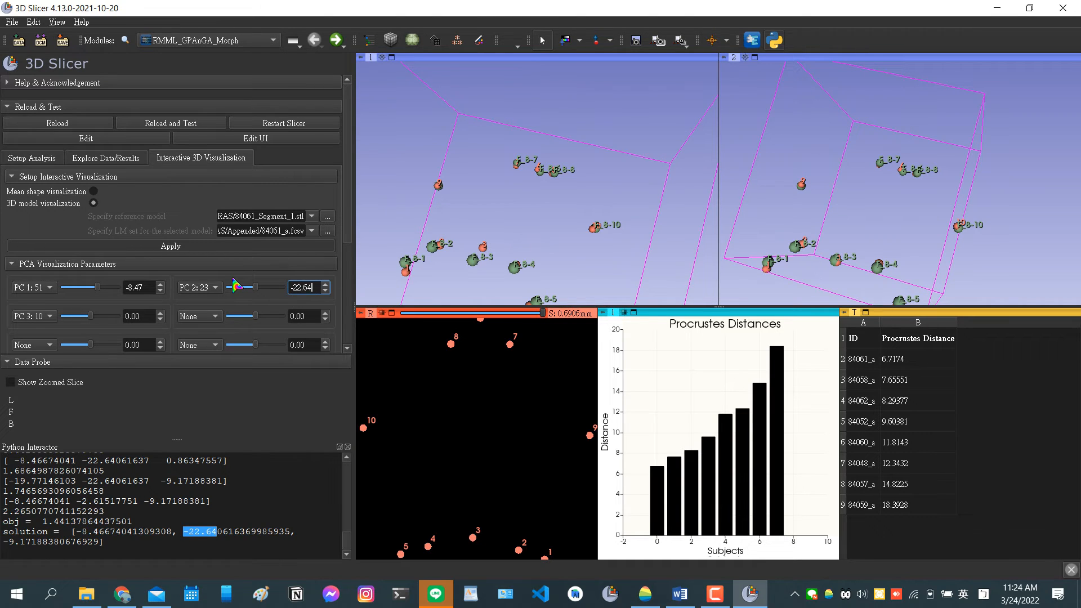
Set the PC 3 value to -9.17, the third component of the GA solution, correcting the mistyped -93.17.
click(148, 317)
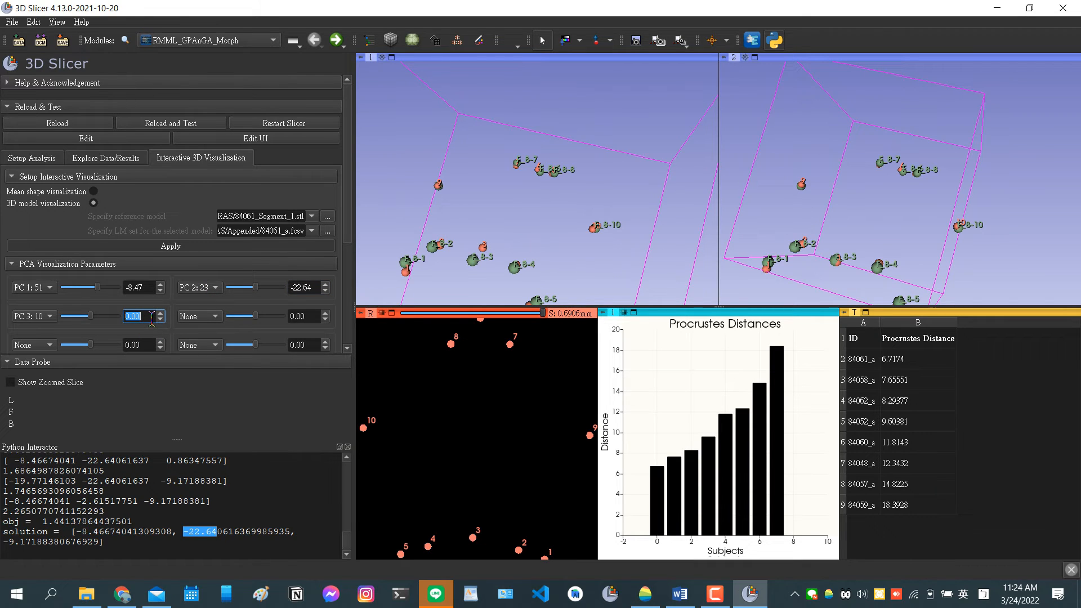
text(-93.17)
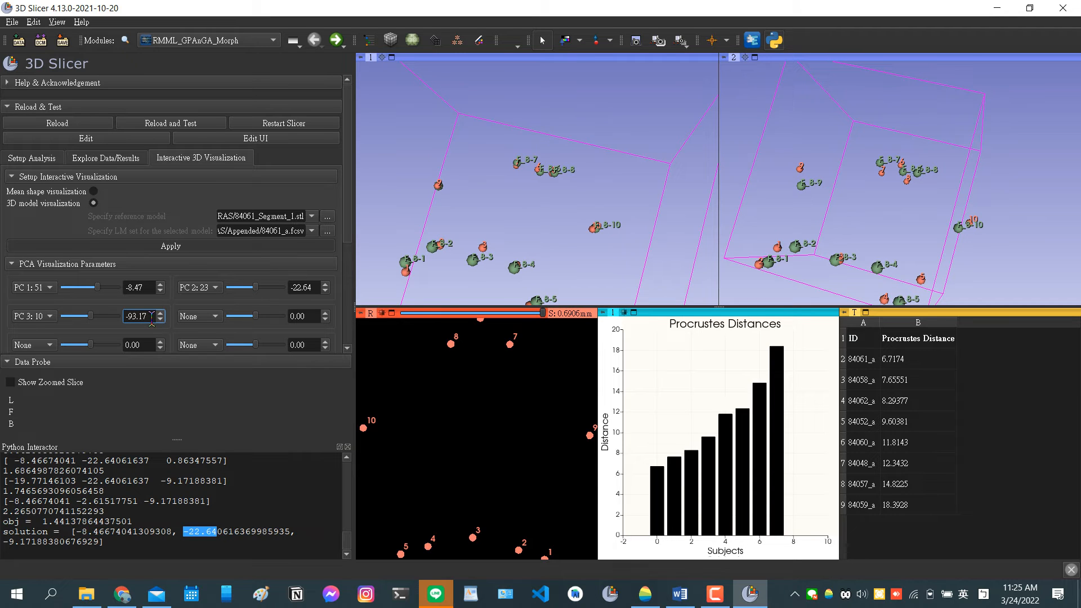
drag(568, 276, 720, 195)
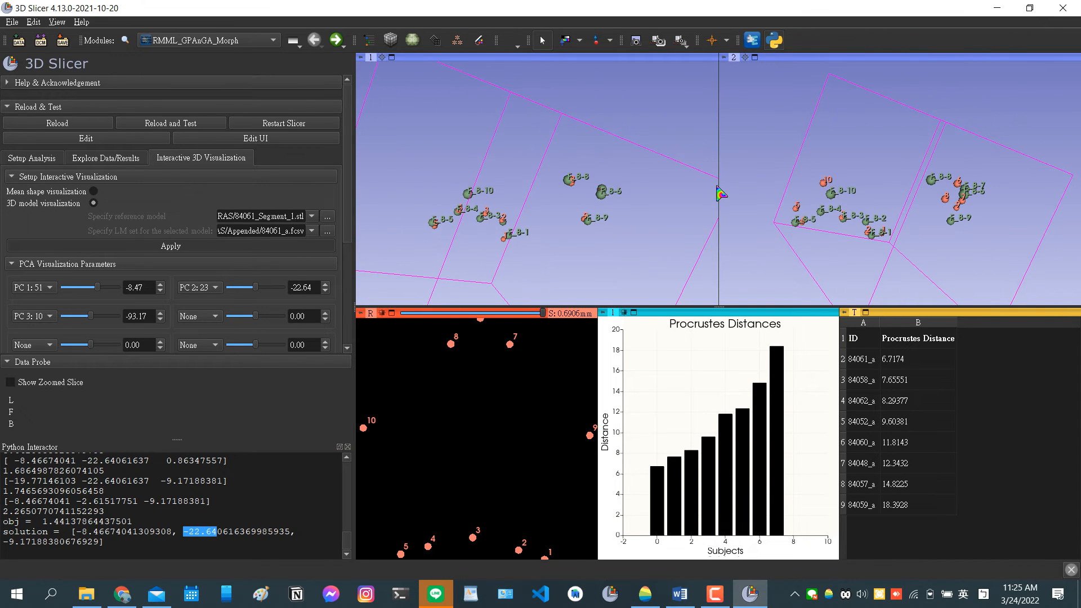
click(139, 317)
key(BackSpace)
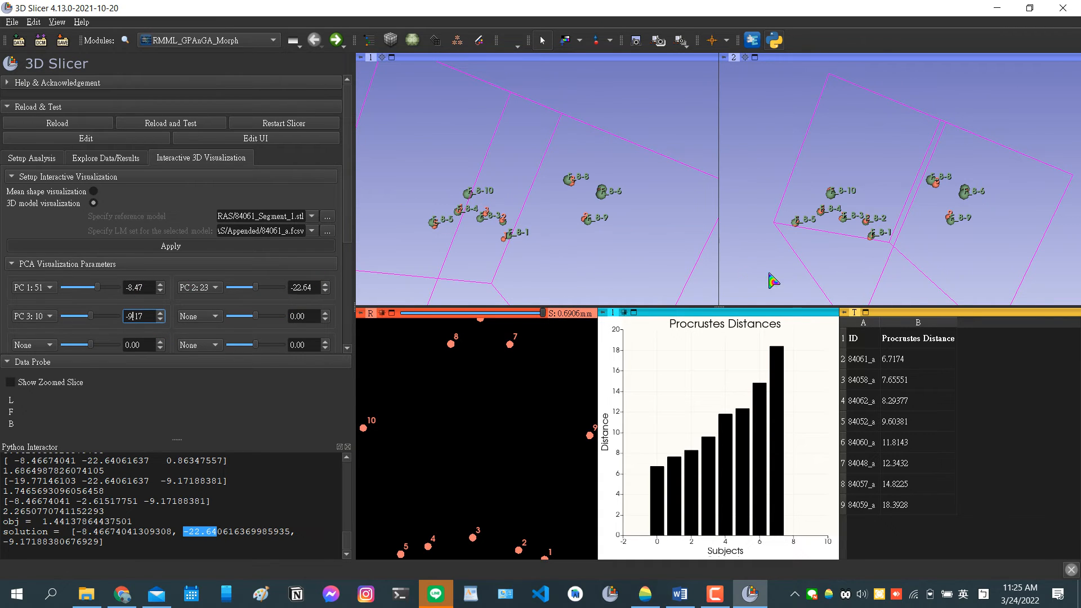
Maximize the second 3D view, compare the warped and green input landmarks from several angles, and restore the multi-view layout.
drag(843, 266, 824, 289)
double_click(825, 289)
drag(664, 434, 748, 326)
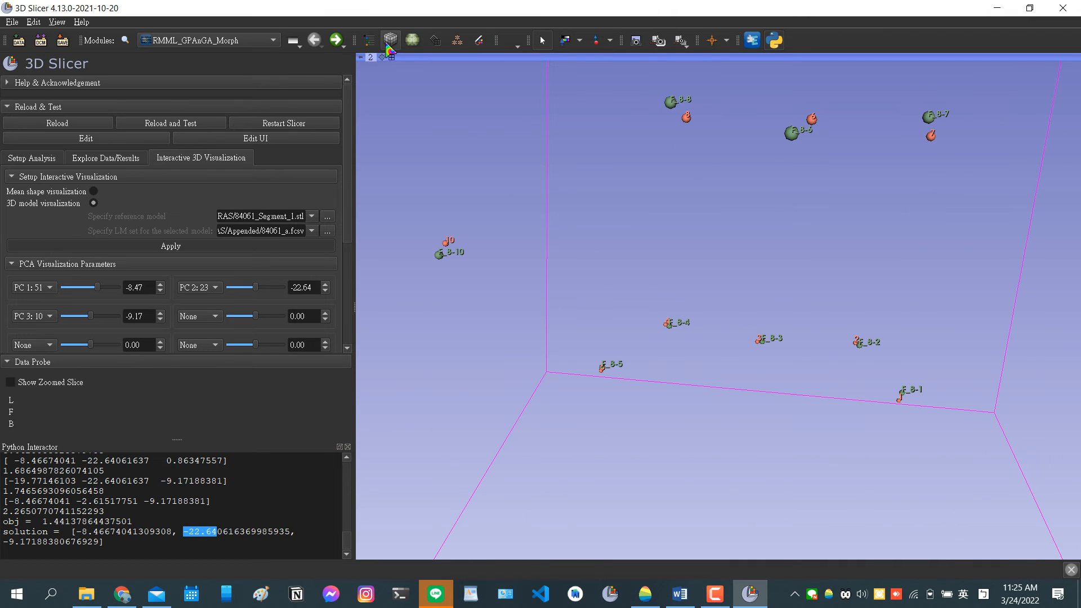
mouse_move(361, 58)
click(399, 106)
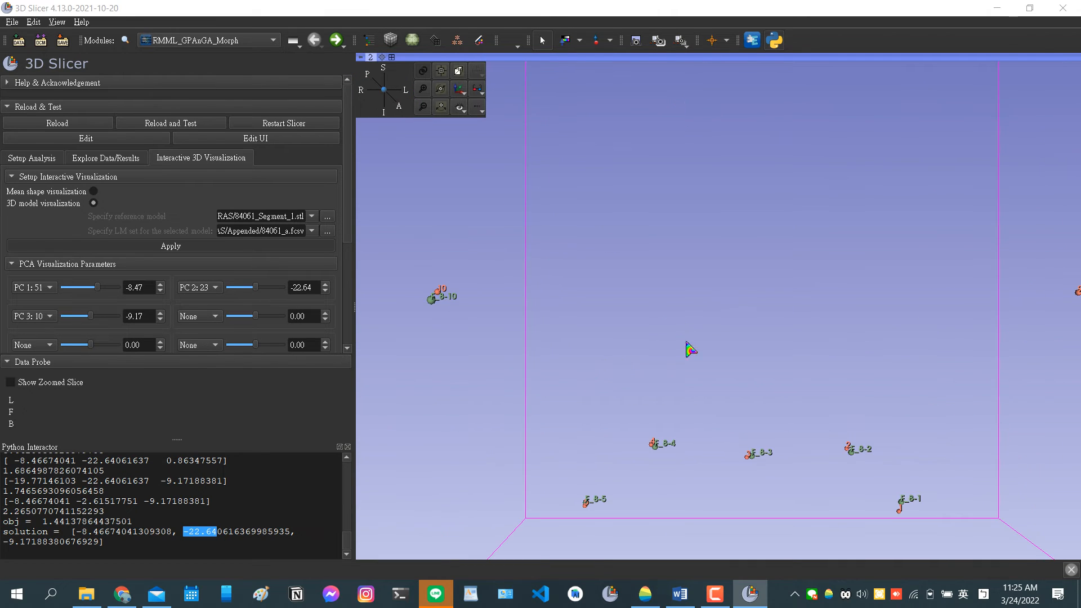
scroll(780, 320, down, 4)
double_click(773, 312)
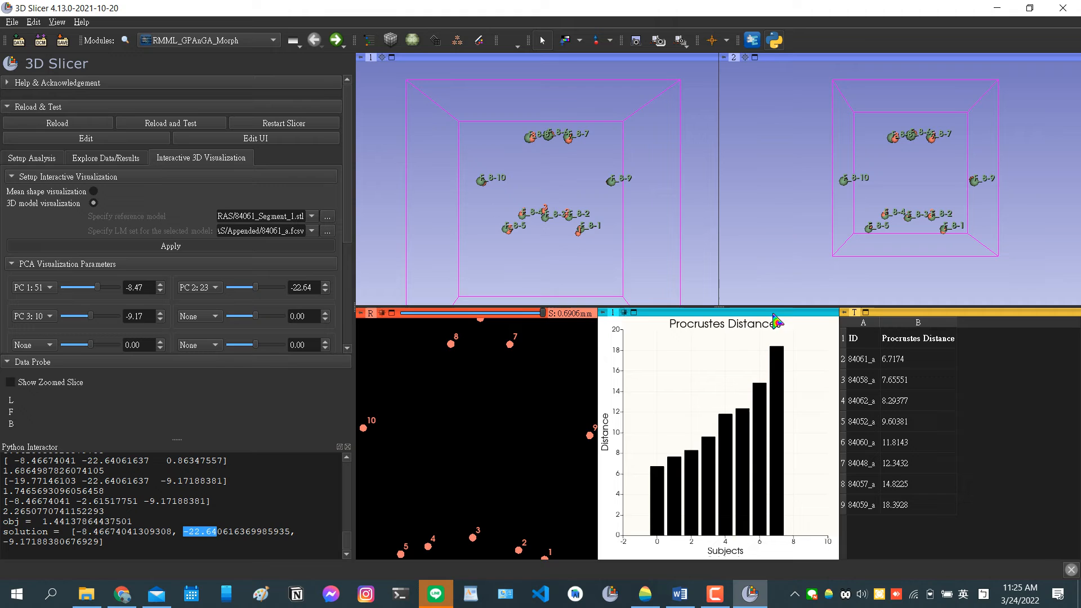
Maximize the first 3D view, compare the red and green landmarks at different magnifications, and restore the multi-view layout.
double_click(600, 252)
mouse_move(361, 58)
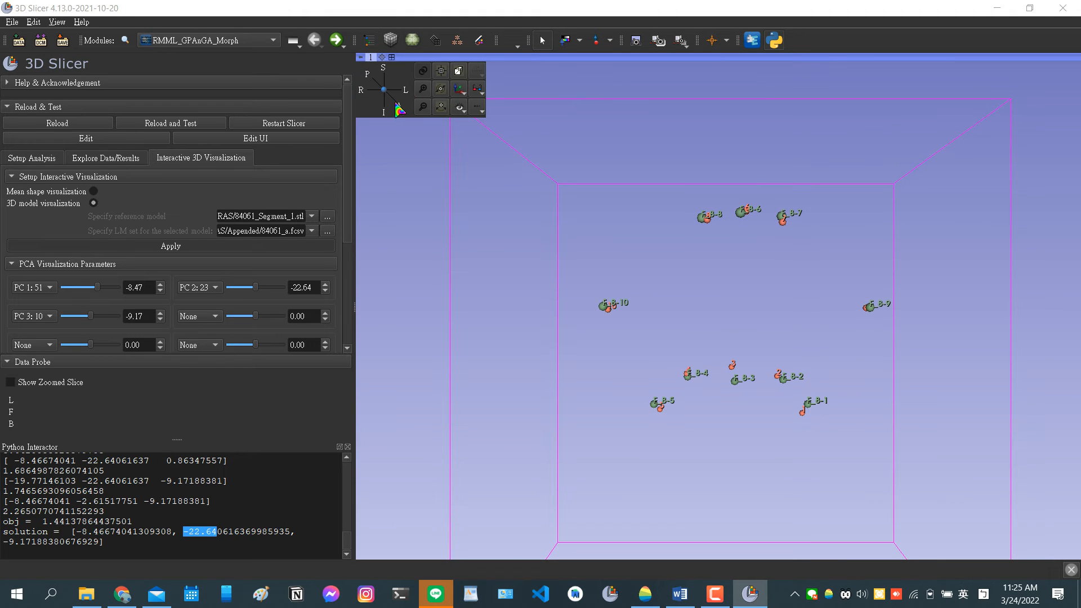
scroll(735, 330, up, 5)
scroll(757, 367, down, 5)
scroll(726, 438, up, 4)
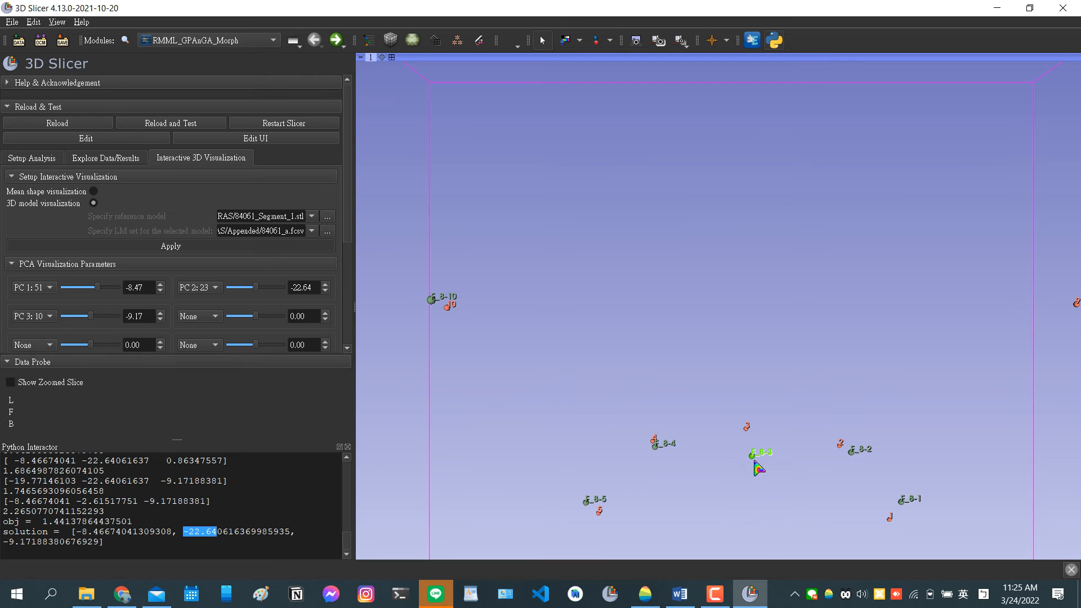
scroll(805, 408, down, 5)
double_click(853, 394)
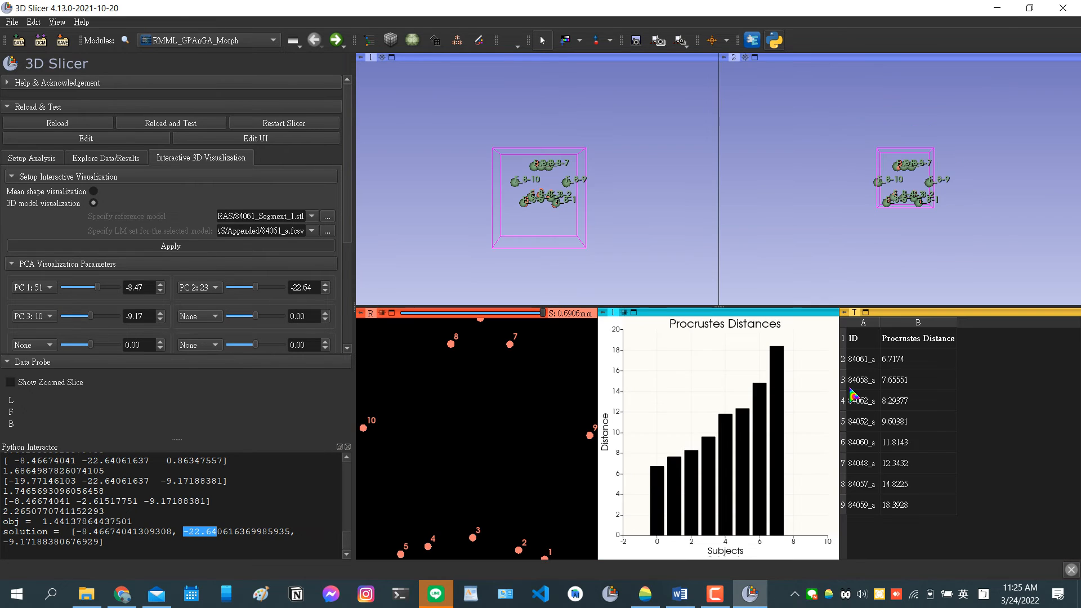
Maximize the second 3D view and check how closely the warped landmarks match the green input landmarks.
double_click(848, 223)
scroll(715, 354, up, 4)
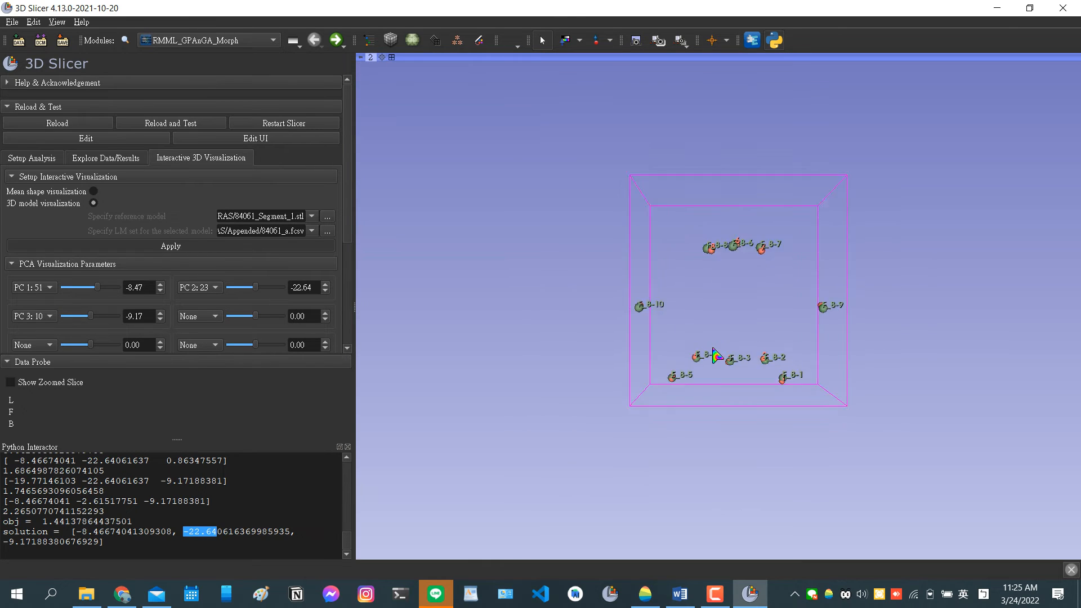
scroll(716, 354, up, 5)
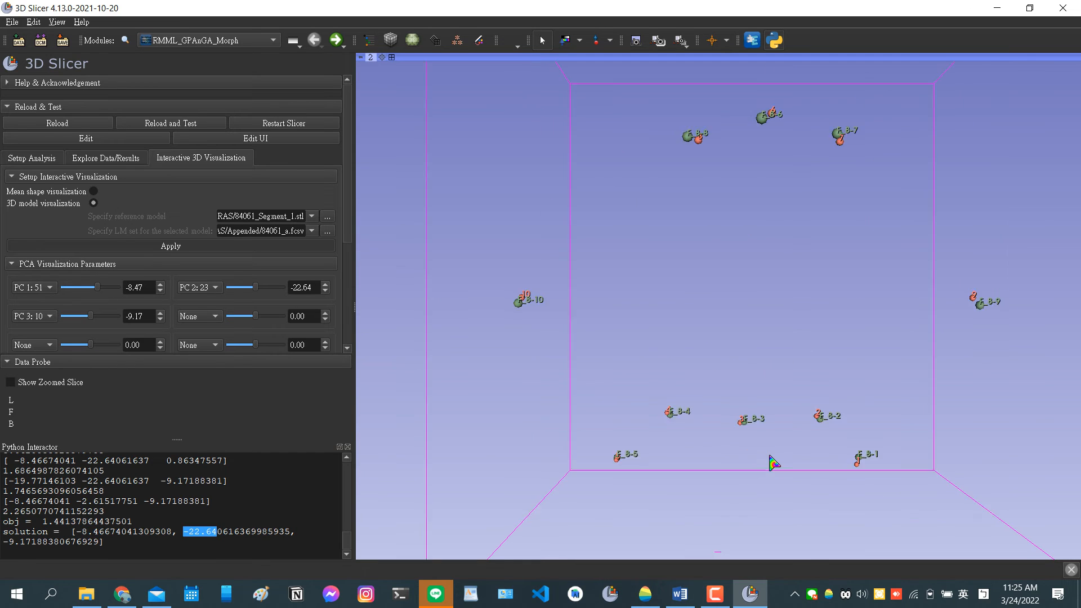
scroll(772, 461, down, 3)
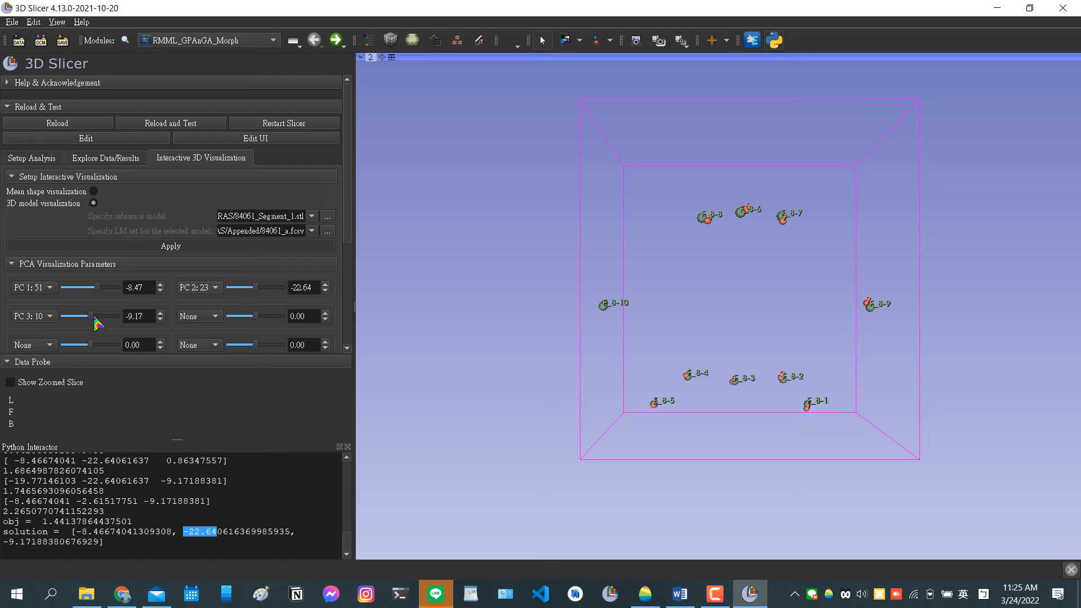
Try a PC 3 value of 0.83 to see how the third component moves the landmarks.
drag(91, 316, 99, 318)
click(161, 313)
click(160, 313)
click(161, 313)
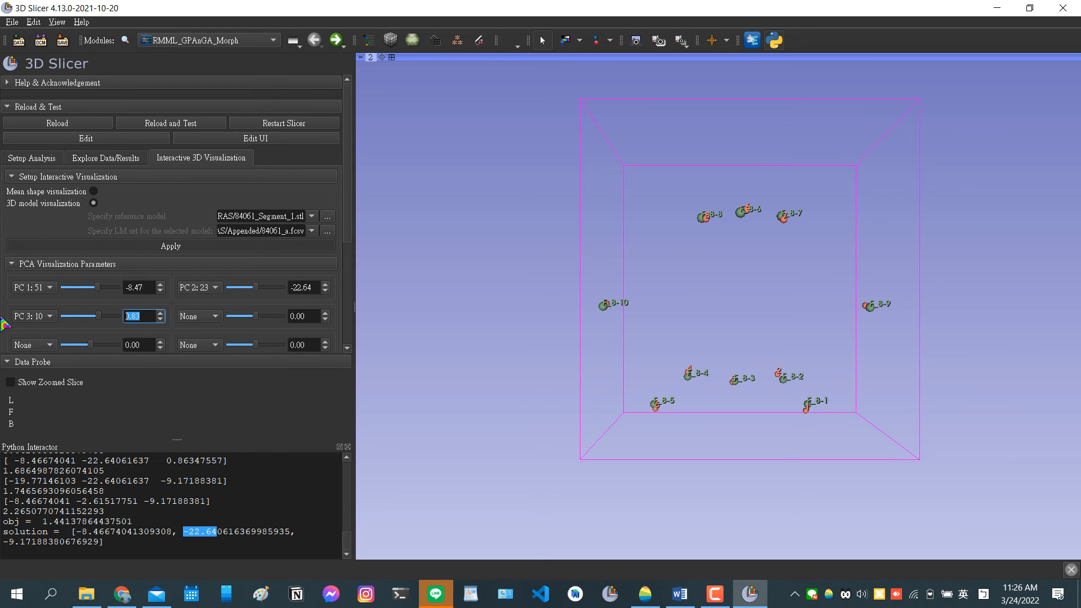
Set the PC 3 value back to the GA solution's -9.17 and restore the multi-view layout.
text(-9.17)
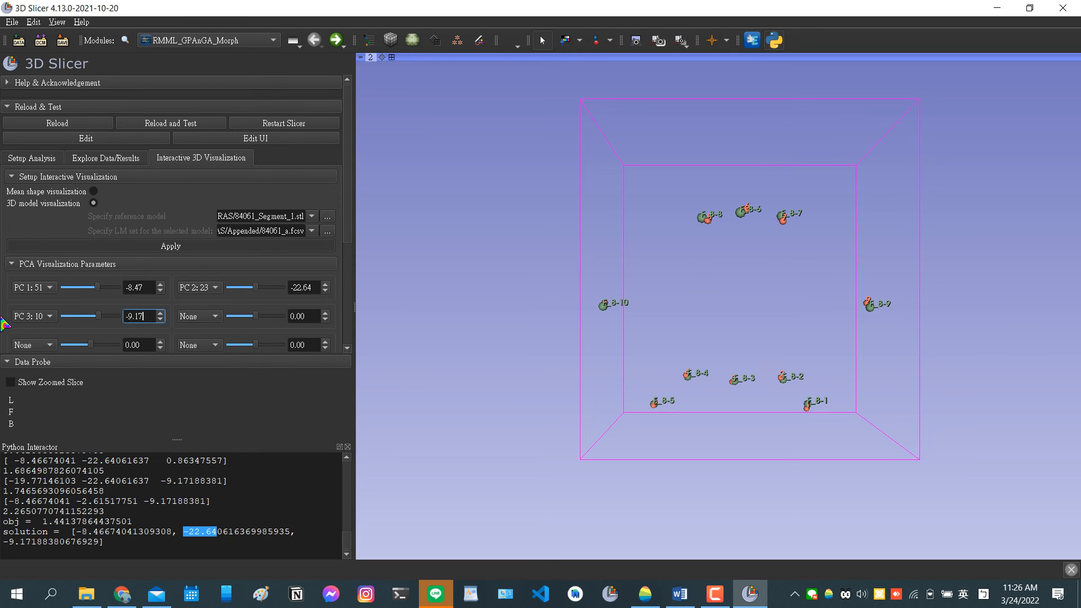
click(478, 483)
double_click(487, 408)
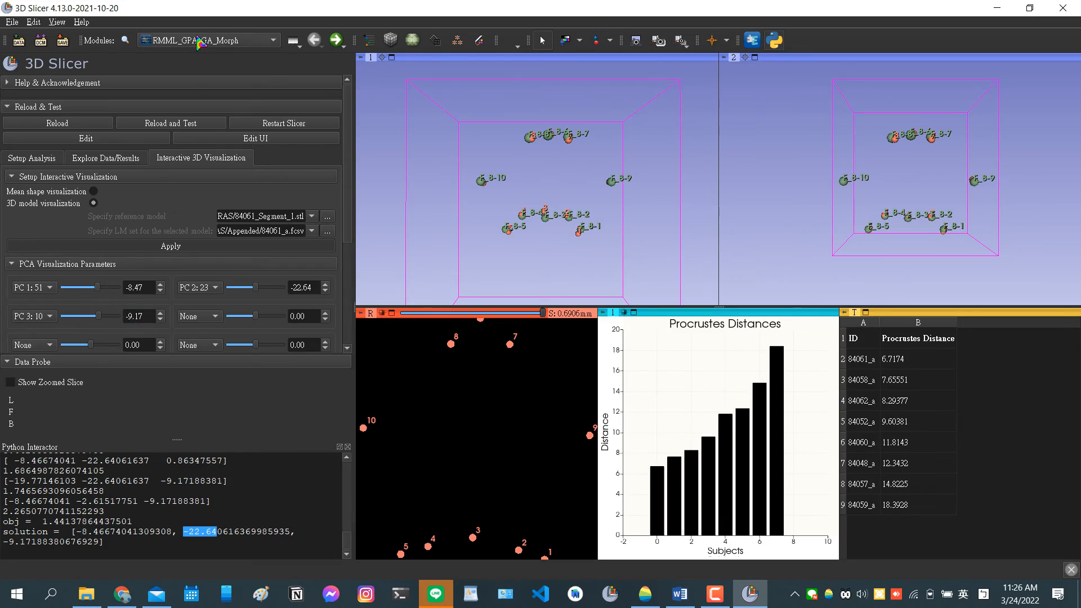
Open the Data module and examine the overlaid blue and yellow models around landmarks F_8-1 to F_8-5 from several angles.
click(369, 40)
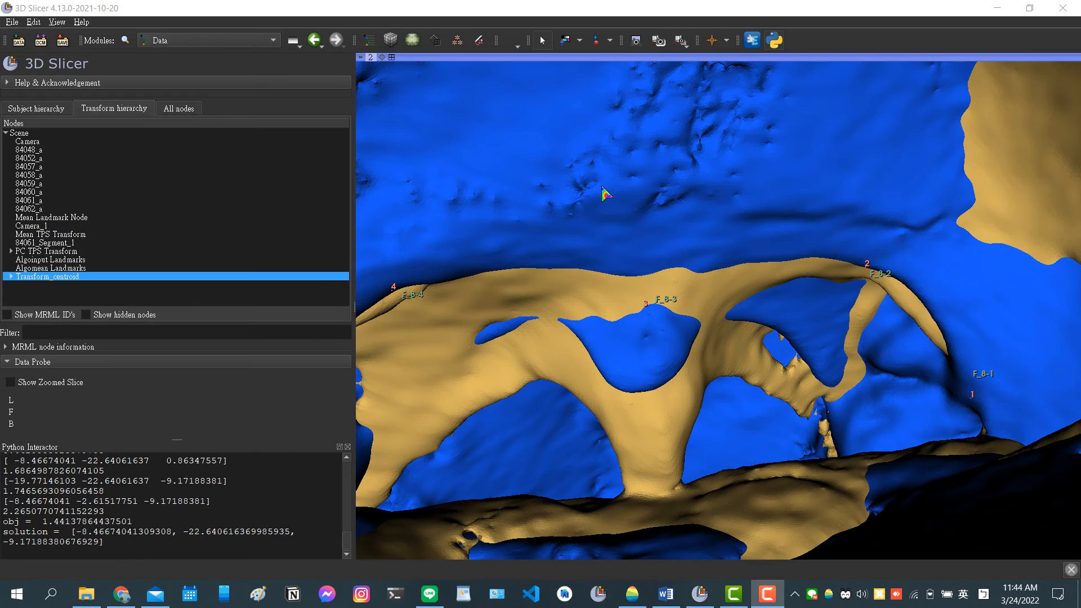
drag(547, 210, 529, 224)
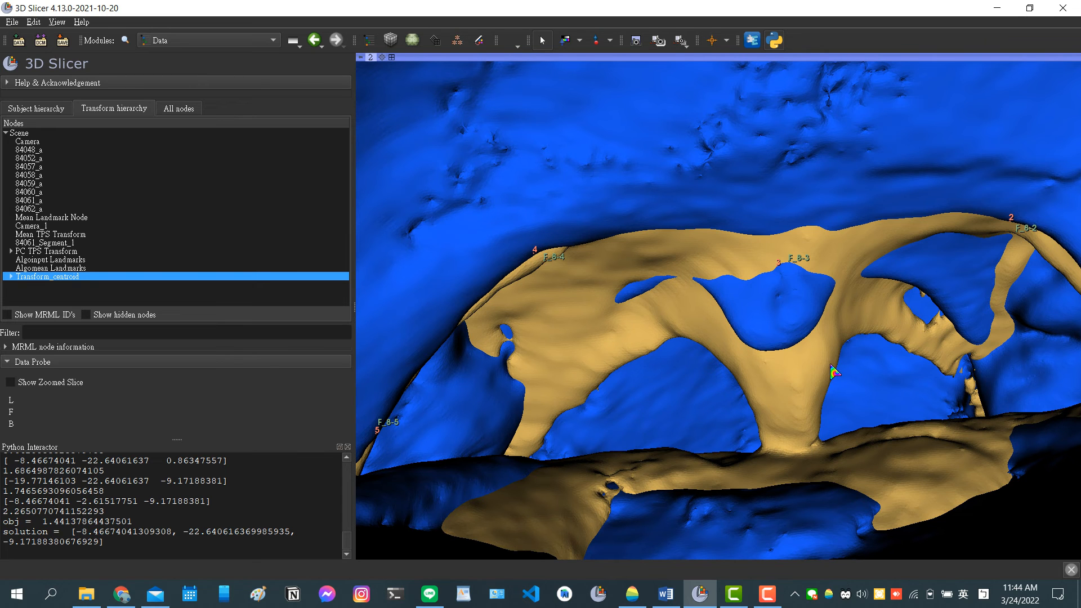
drag(791, 366, 726, 364)
drag(820, 360, 868, 365)
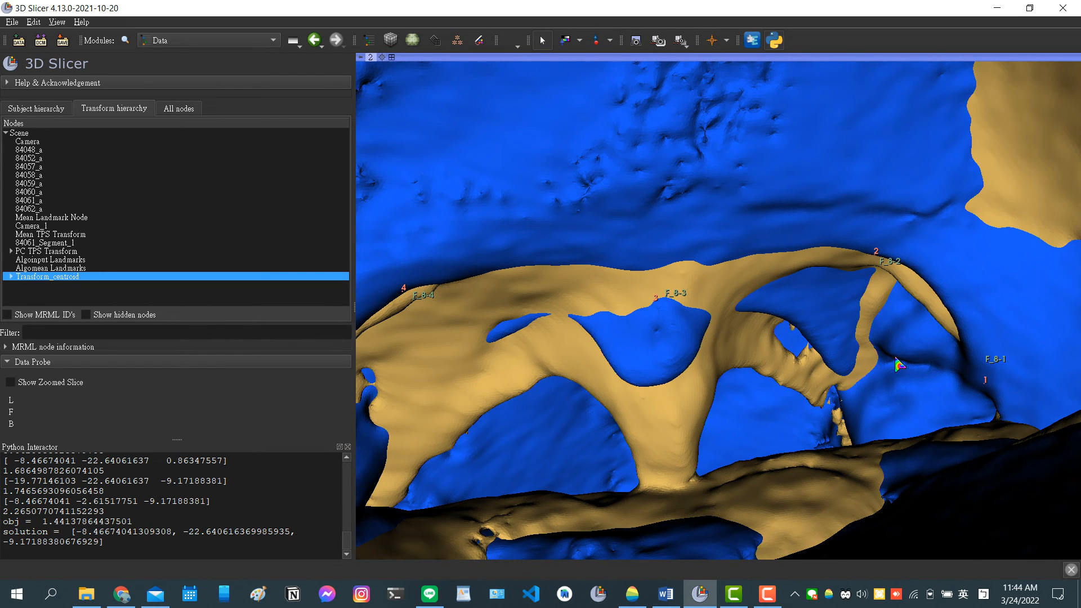
drag(898, 363, 745, 274)
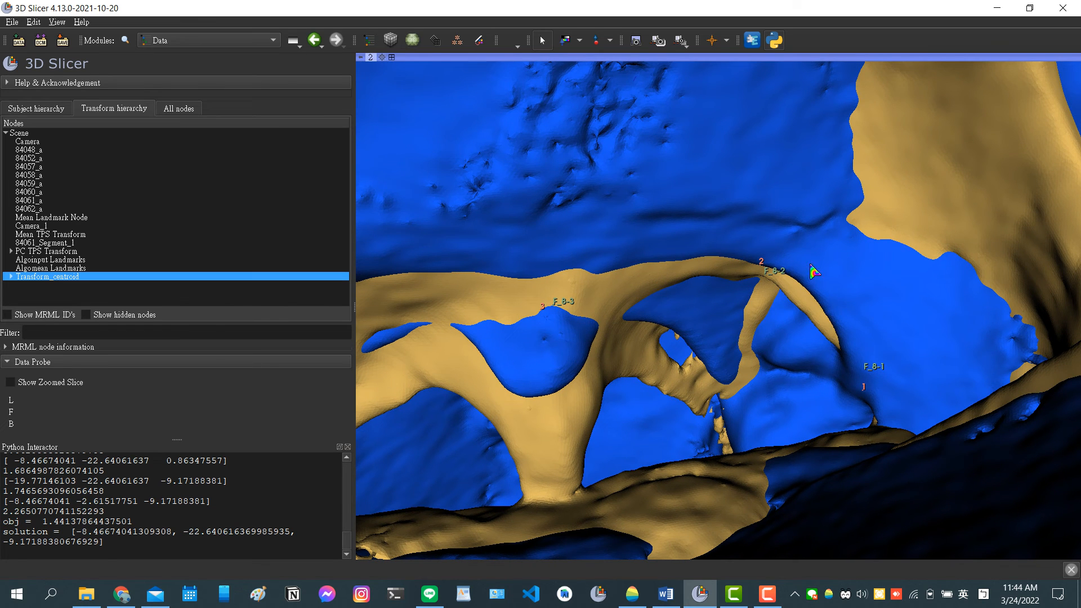
drag(515, 427, 553, 417)
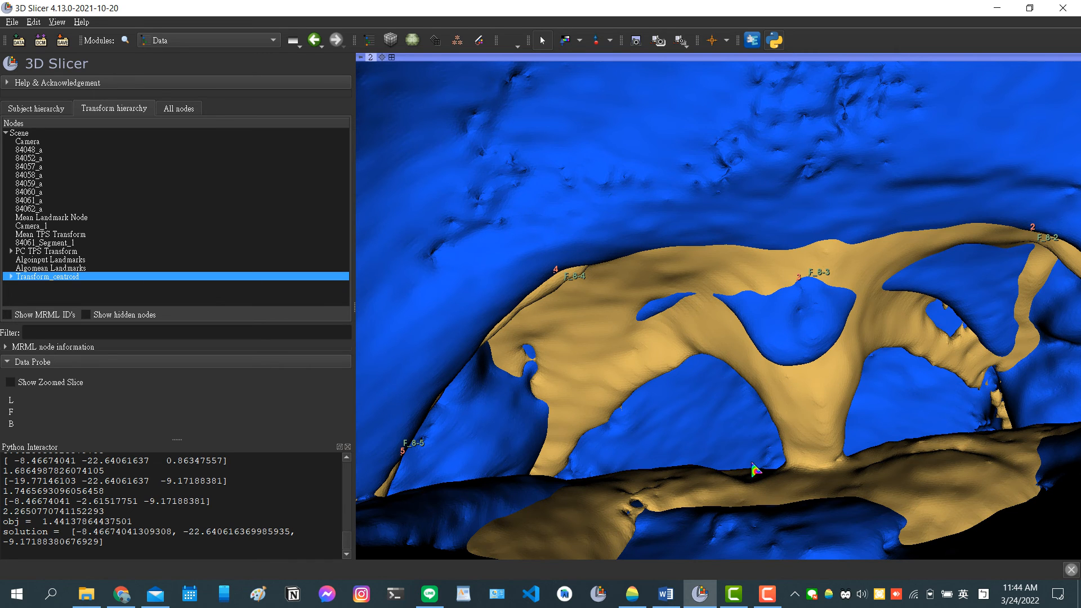
drag(775, 489, 800, 498)
scroll(763, 436, down, 1)
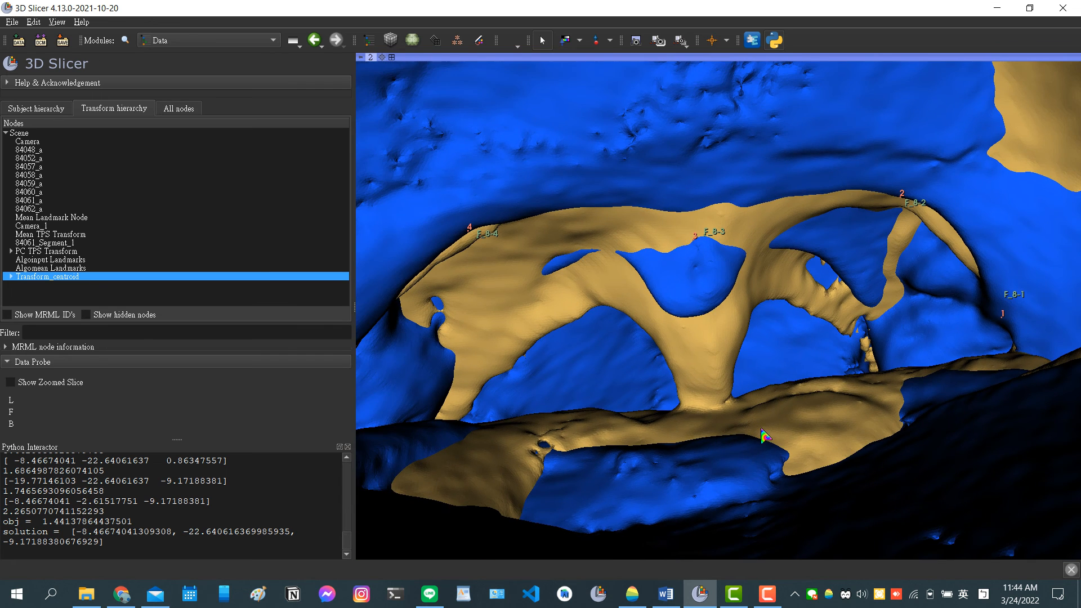
scroll(763, 436, down, 1)
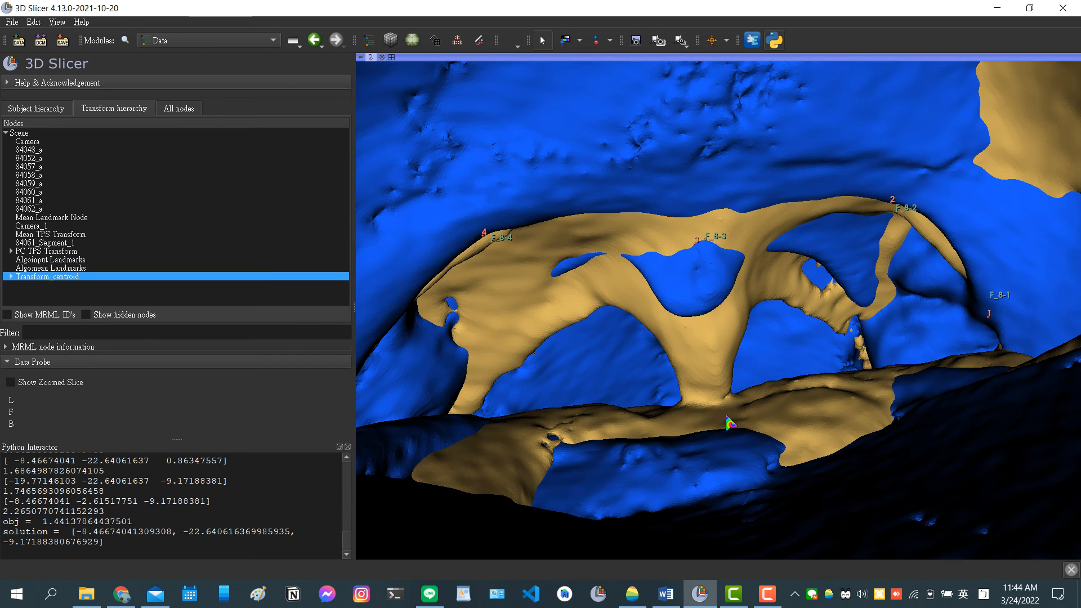